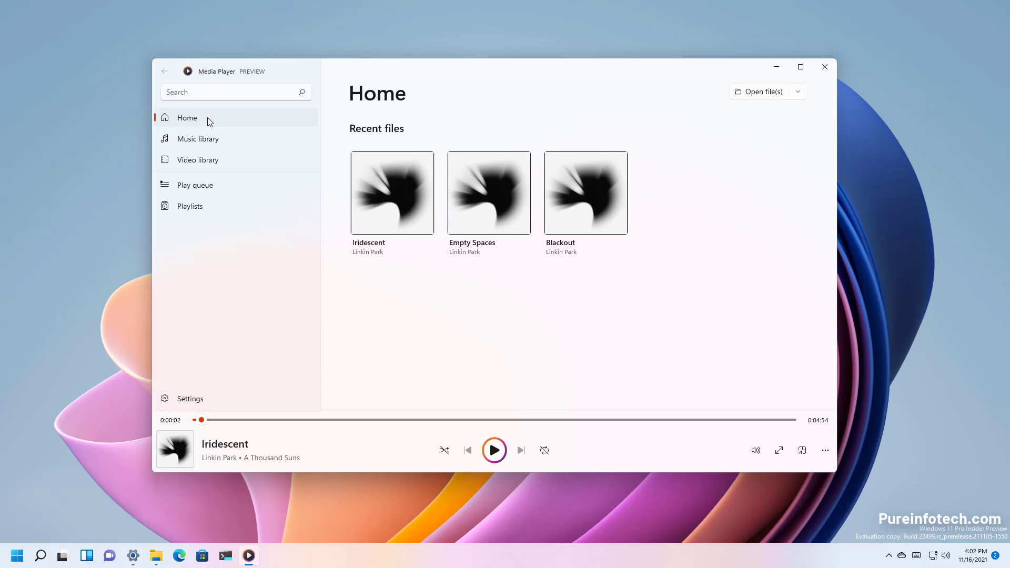
- Bring up the file picker for opening media, highlight the Downloads folder, and cancel without opening a file
click(772, 98)
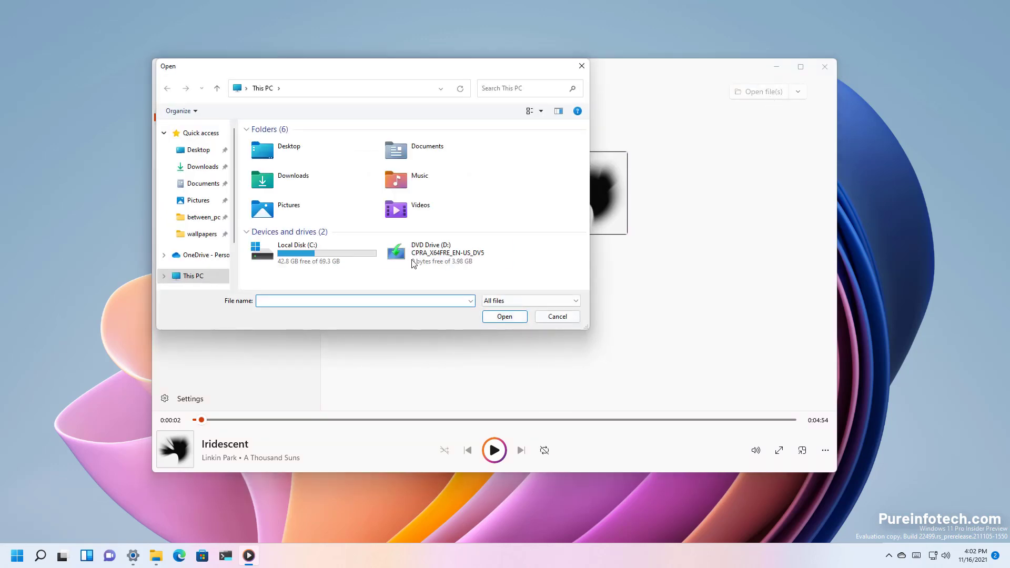
click(284, 179)
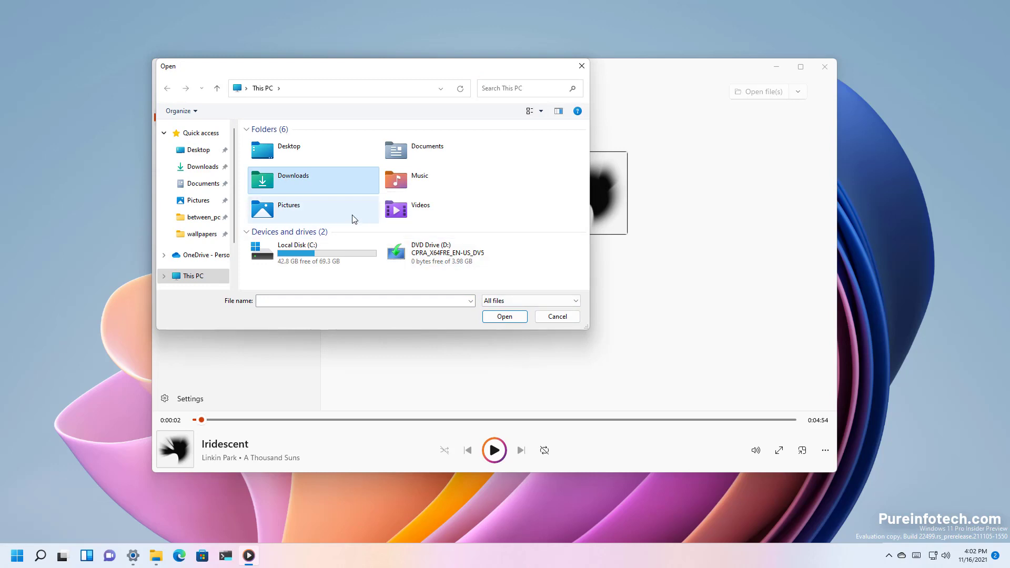
click(557, 316)
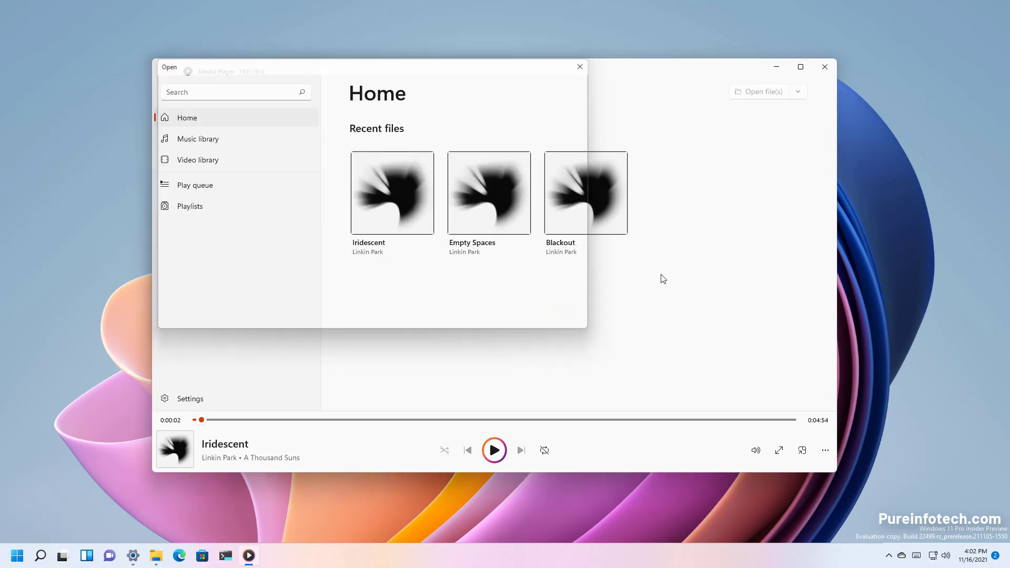
- Check the option for opening media from a URL and dismiss it without entering an address
click(803, 93)
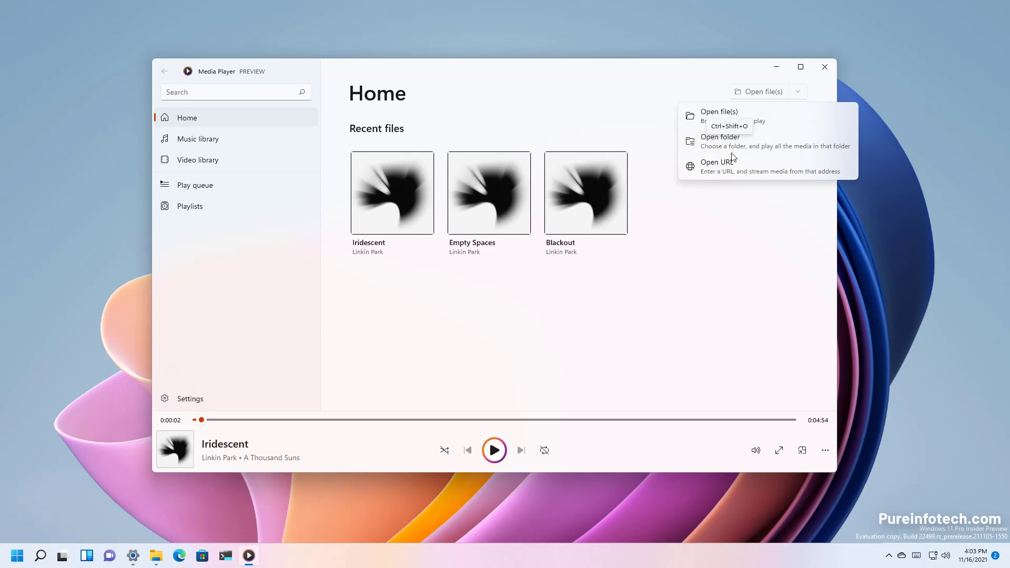
click(737, 173)
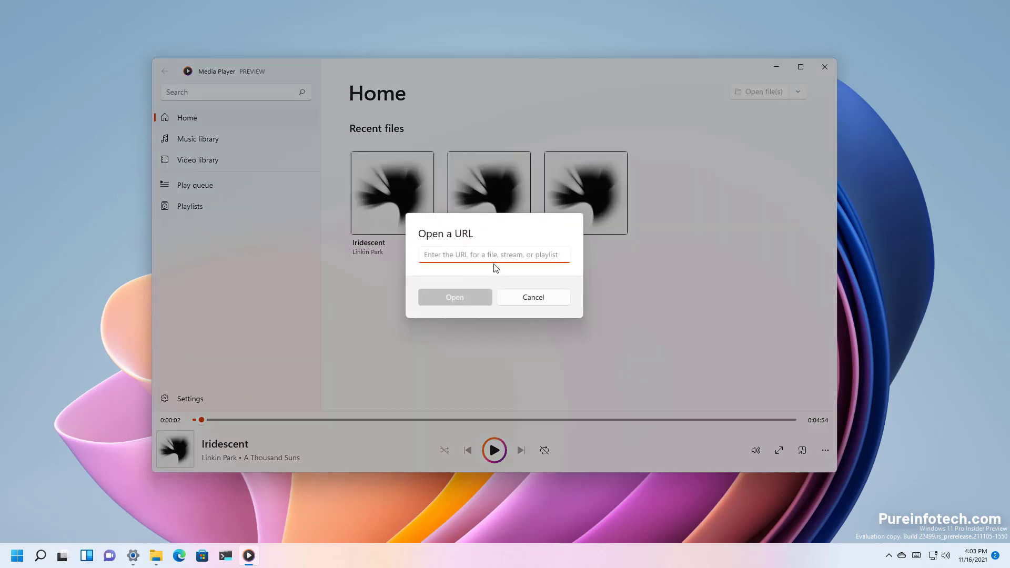
click(533, 298)
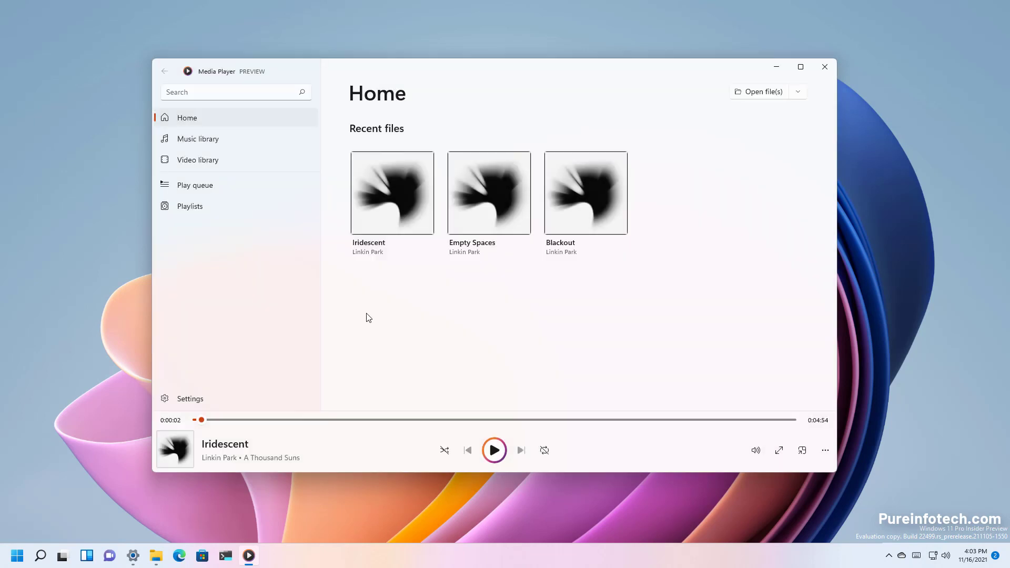
- Open the music library in a maximized window and inspect its sort and genre filter options
click(213, 144)
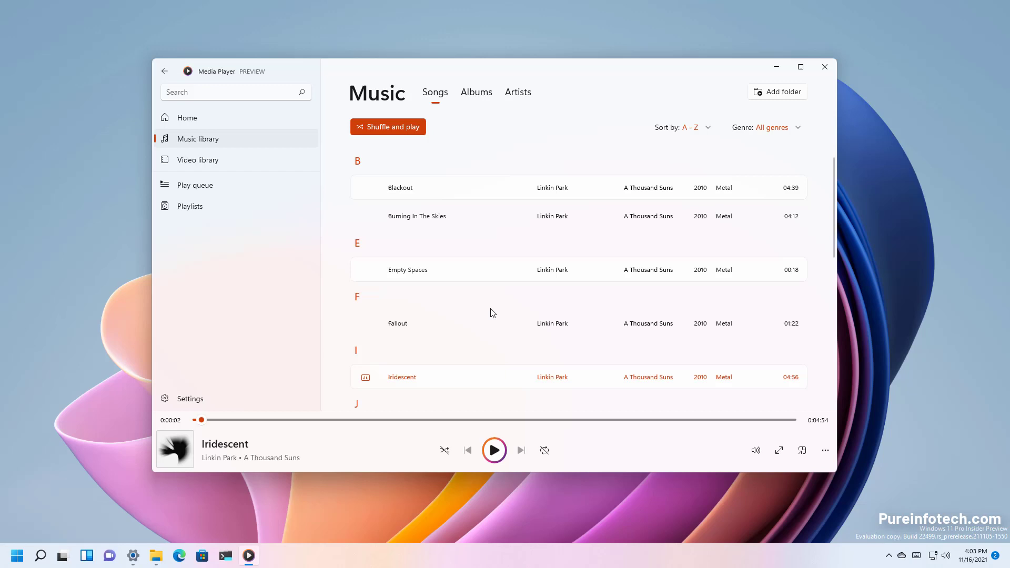
click(801, 66)
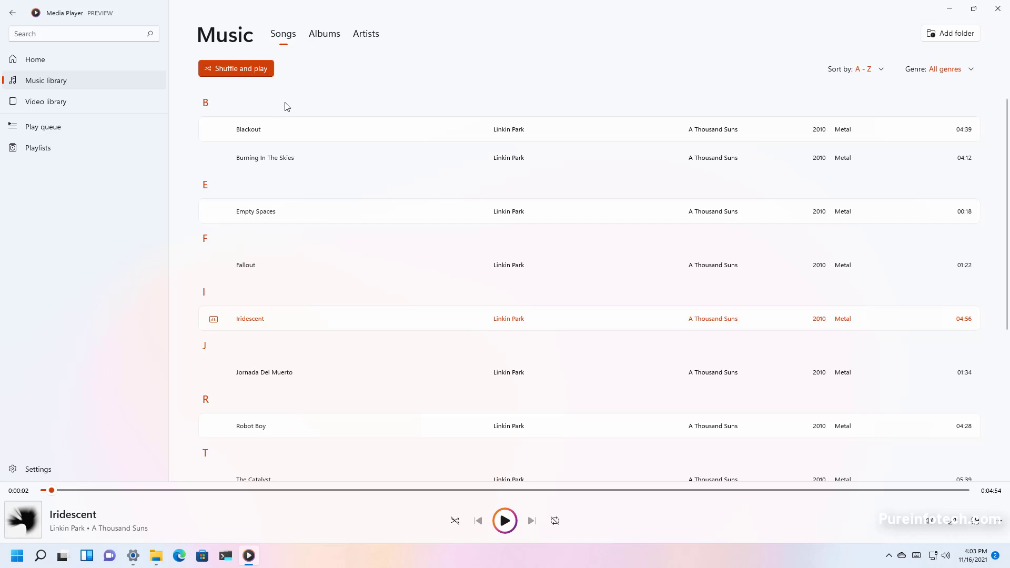
click(870, 74)
click(940, 72)
click(952, 73)
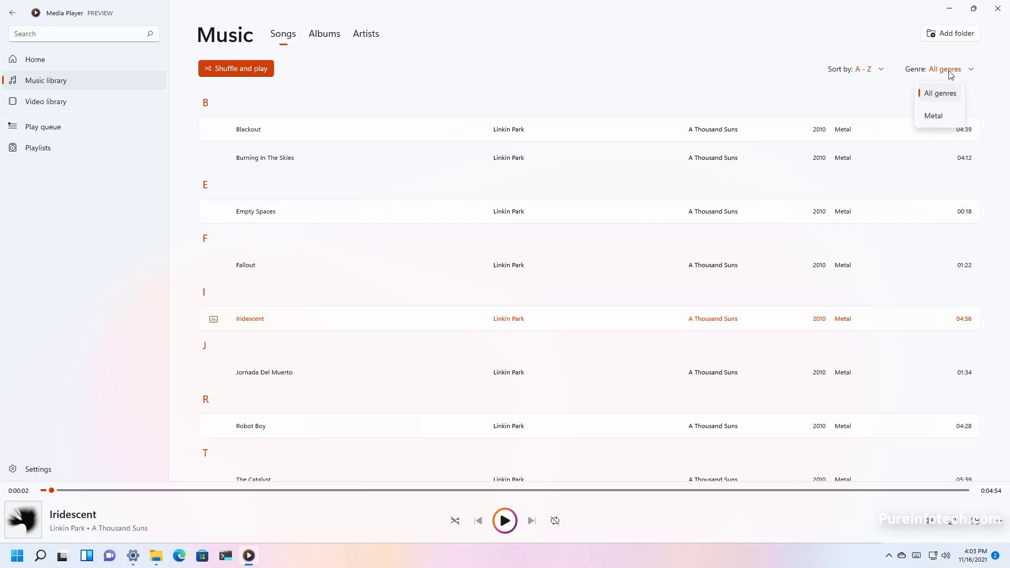
click(951, 74)
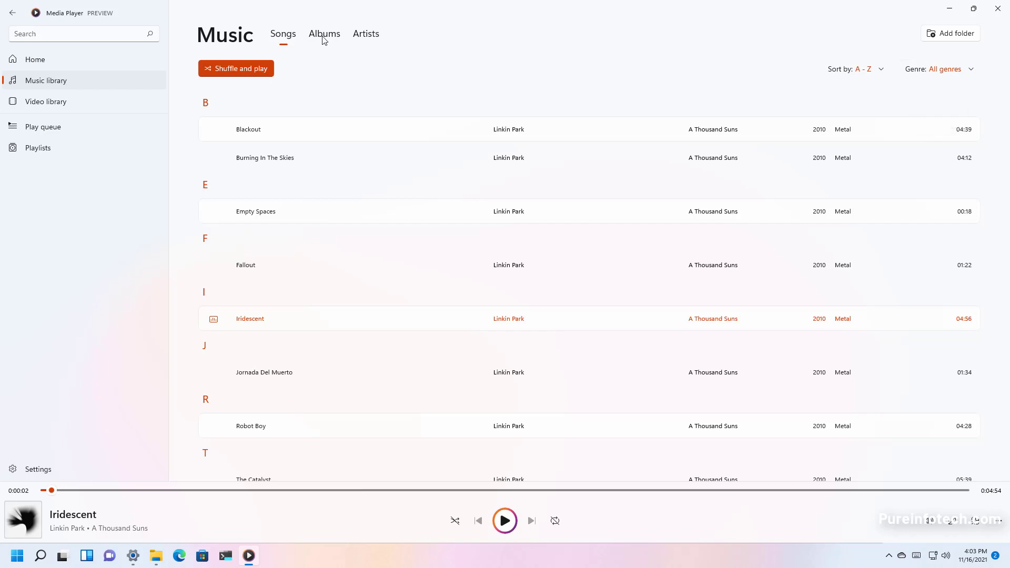
- View the music library by albums and by artists, and return to the songs list
click(325, 38)
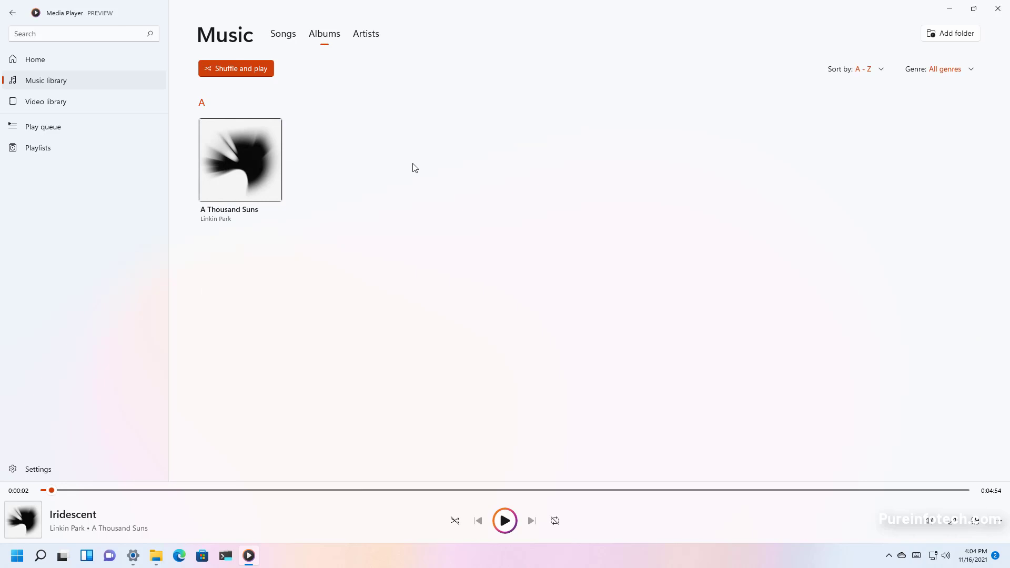
click(367, 37)
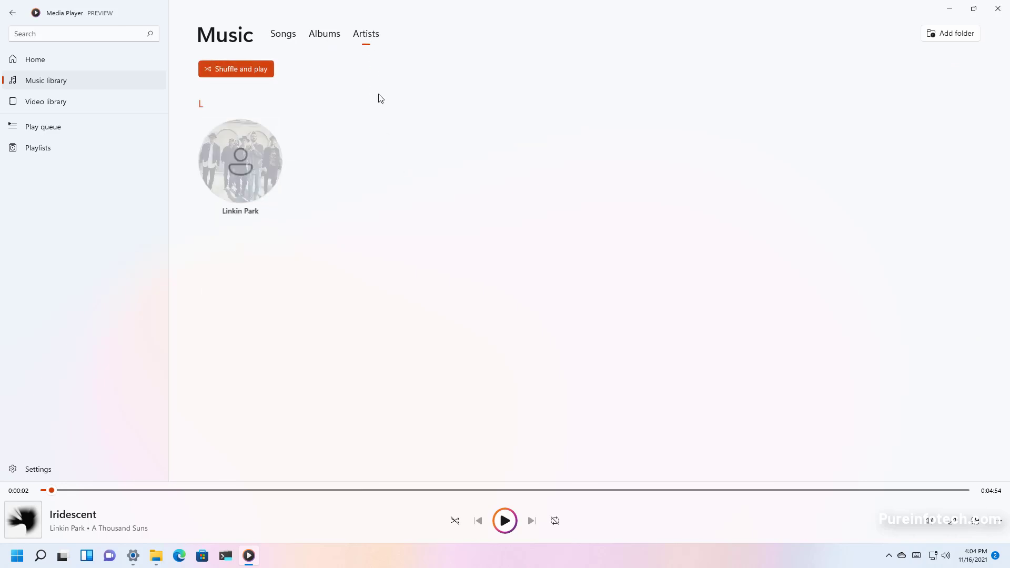
click(283, 33)
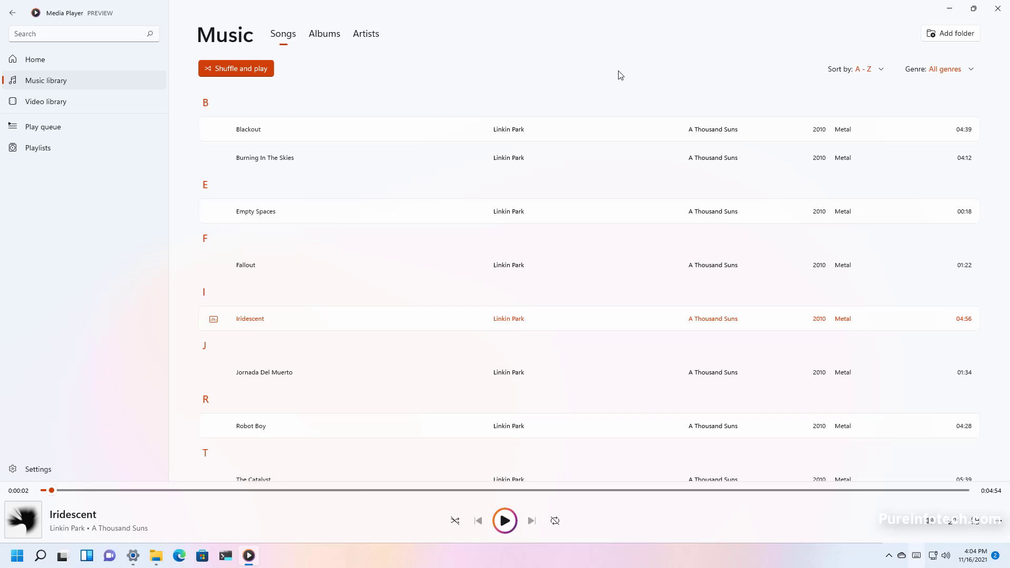
- Bring up the folder picker for adding a music library folder and close it without choosing one
click(962, 35)
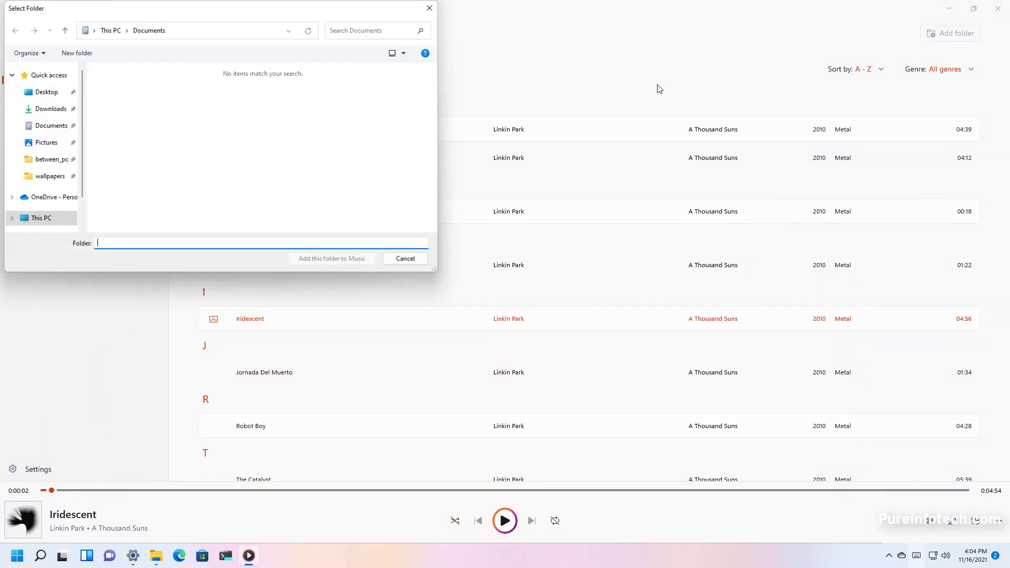
drag(226, 17, 337, 119)
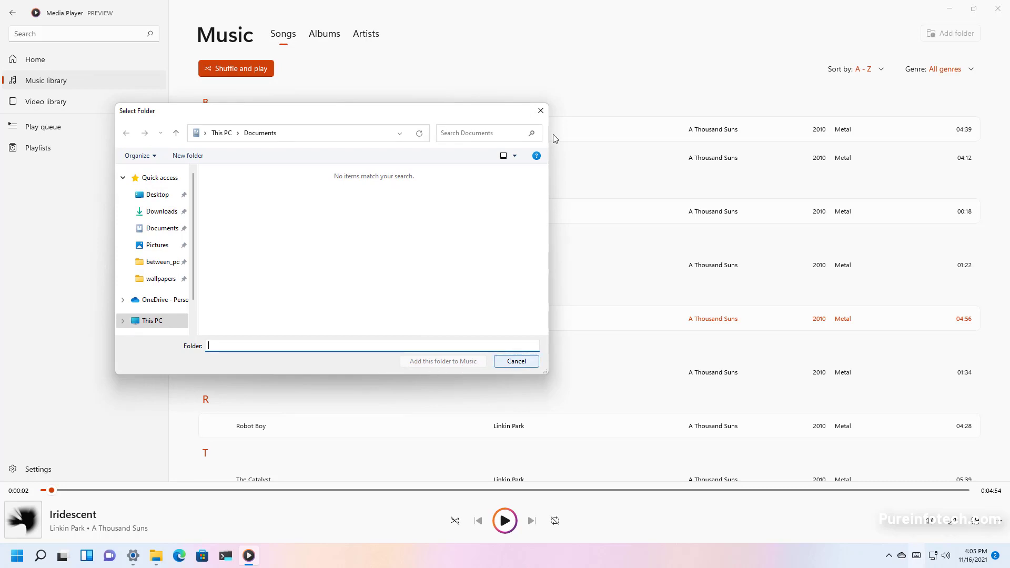
click(541, 111)
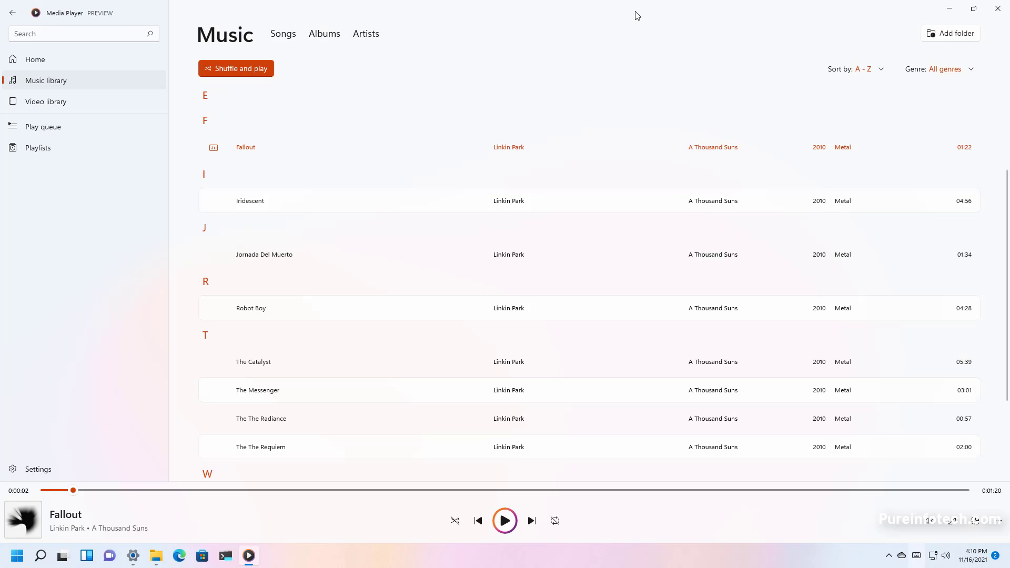
- Restore the window to its smaller size and play The Catalyst from the songs list, pausing it after about two seconds
double_click(633, 16)
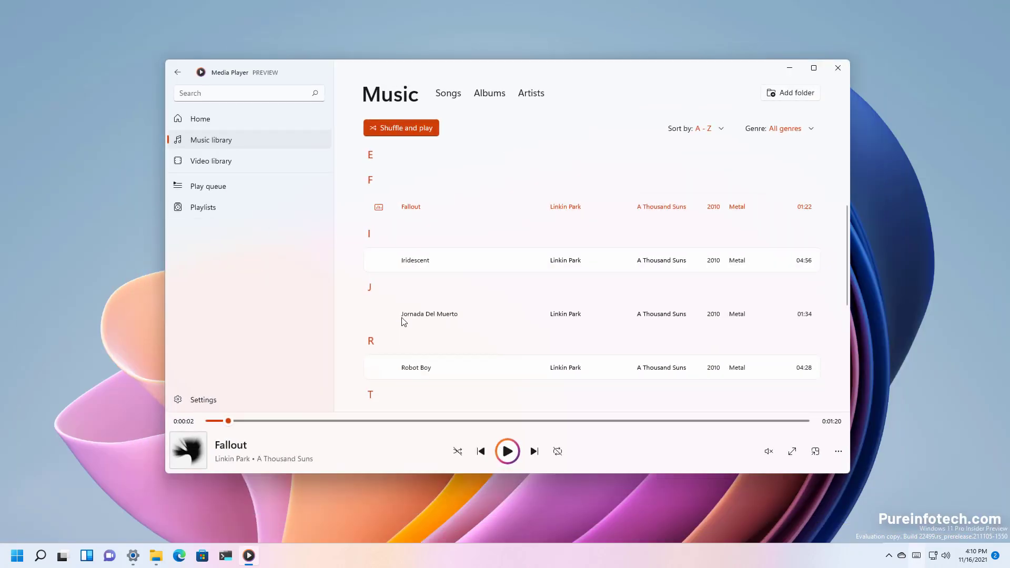
scroll(404, 322, down, 3)
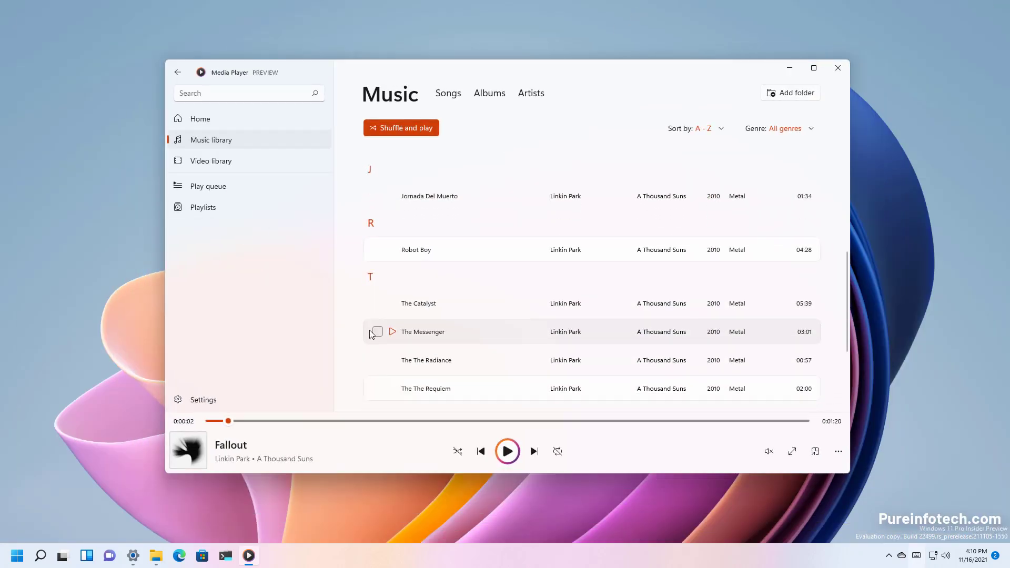
click(393, 304)
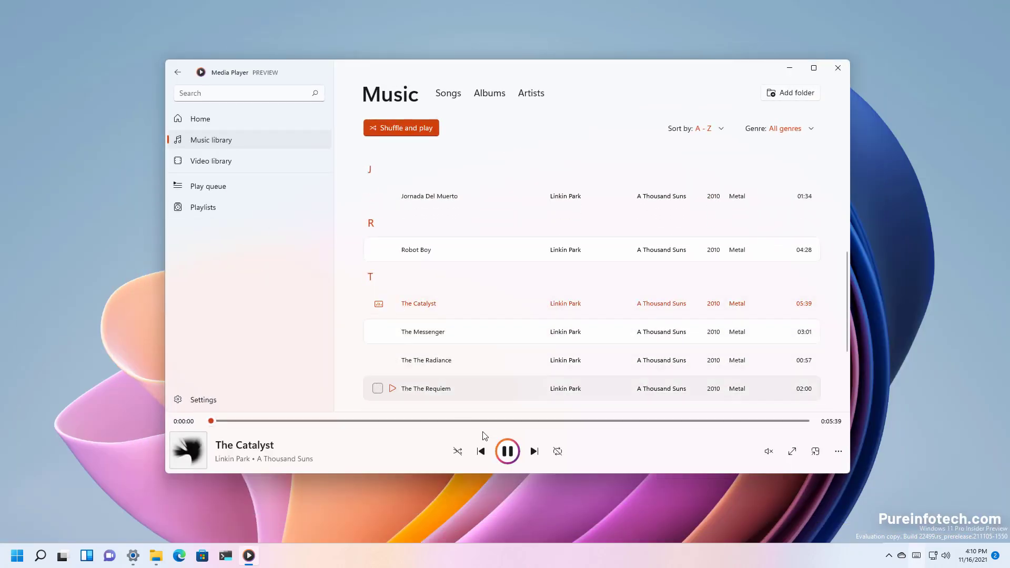
click(509, 453)
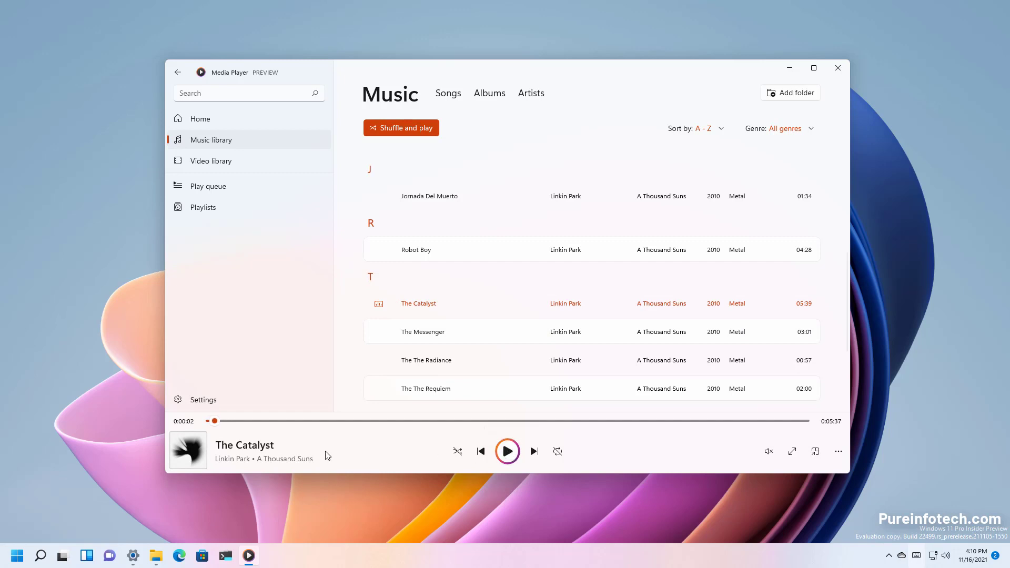
- Show the expanded now-playing view of The Catalyst, display it full screen, and return to the windowed library
click(292, 451)
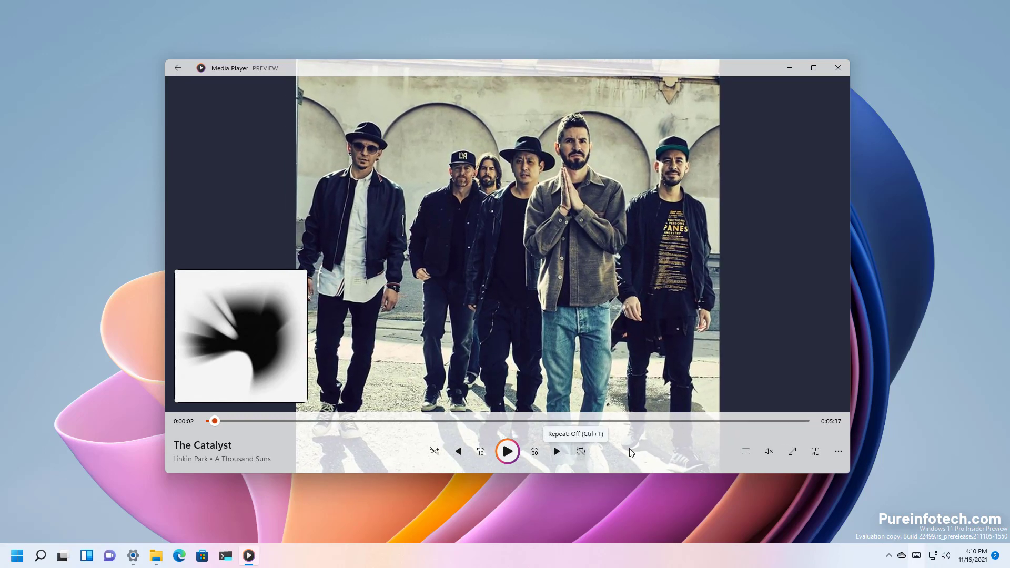
click(792, 452)
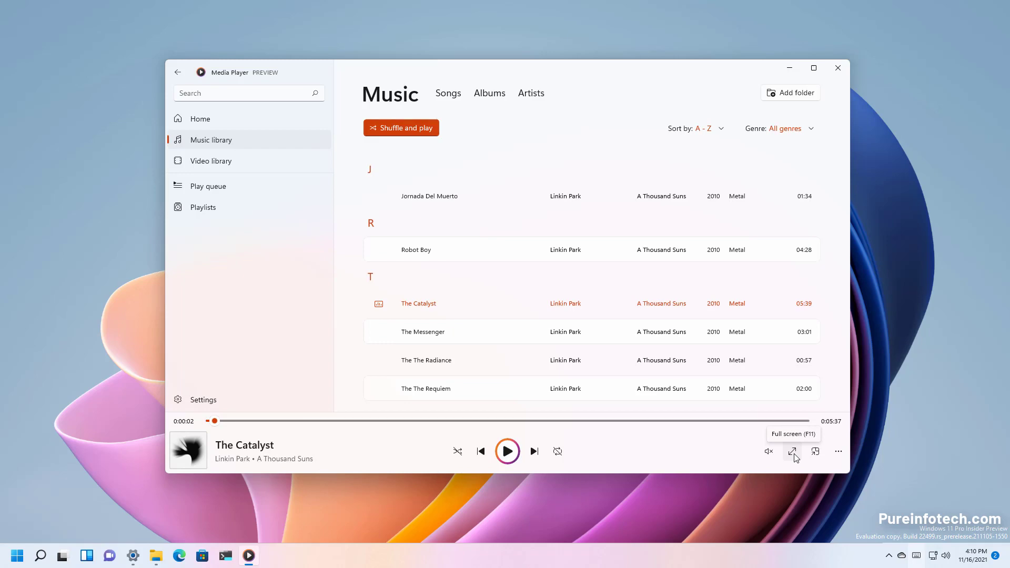
click(793, 454)
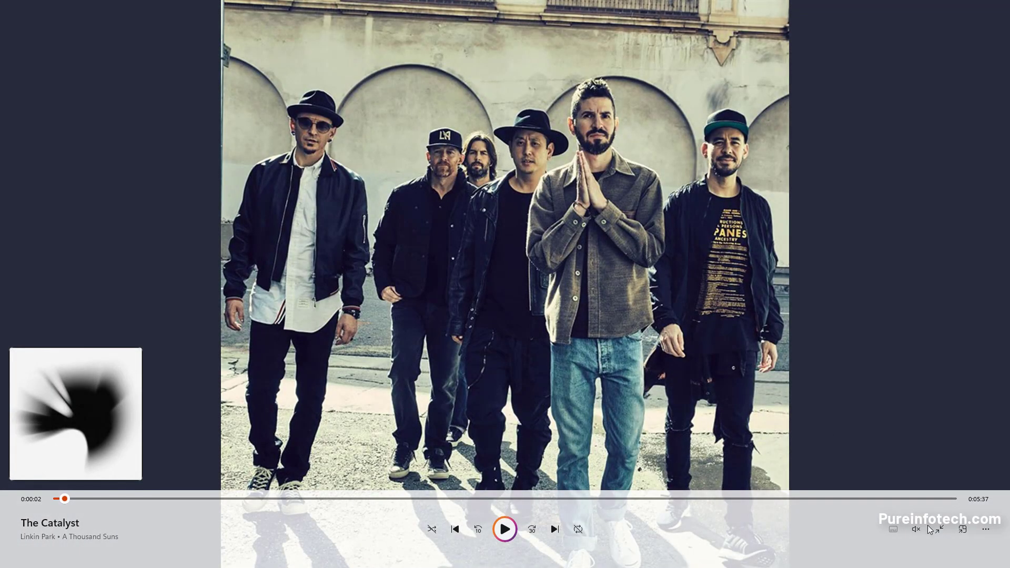
click(939, 531)
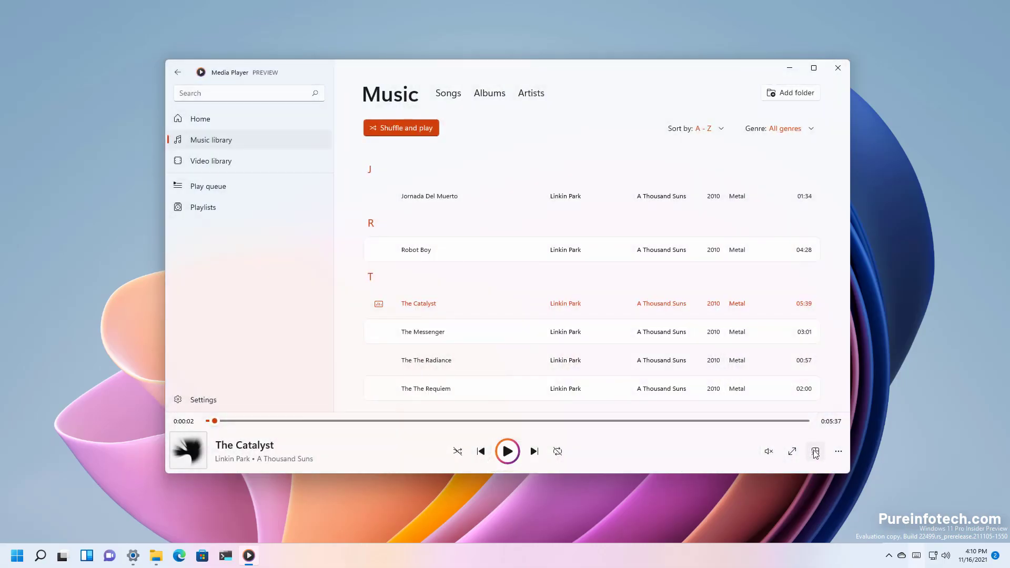
- Try the mini player with The Catalyst by playing it briefly, and return to the full player window
click(816, 452)
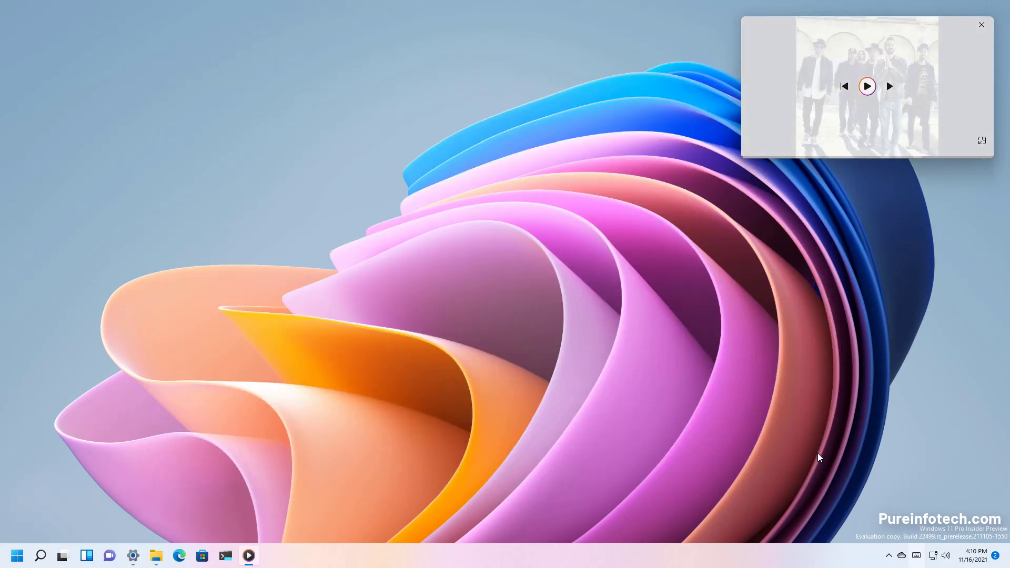
click(867, 86)
key(ctrl+m)
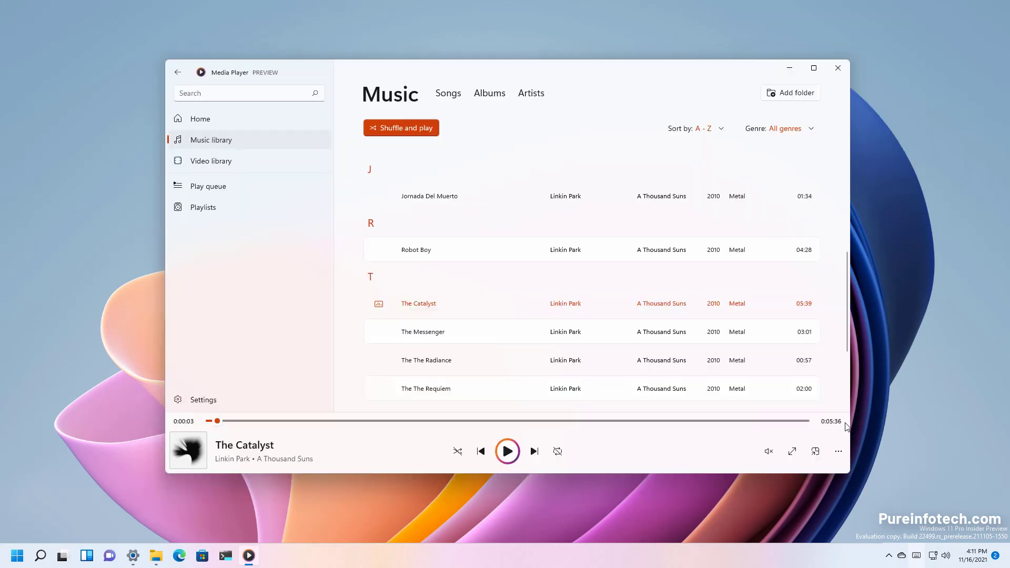
- View the properties of the current song, The Catalyst, and close them
click(838, 452)
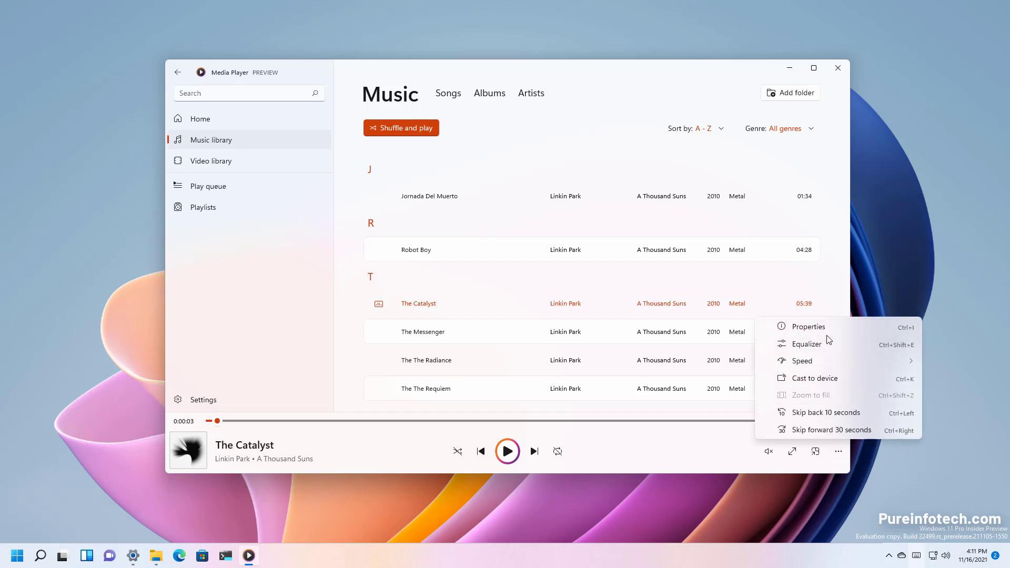
click(826, 330)
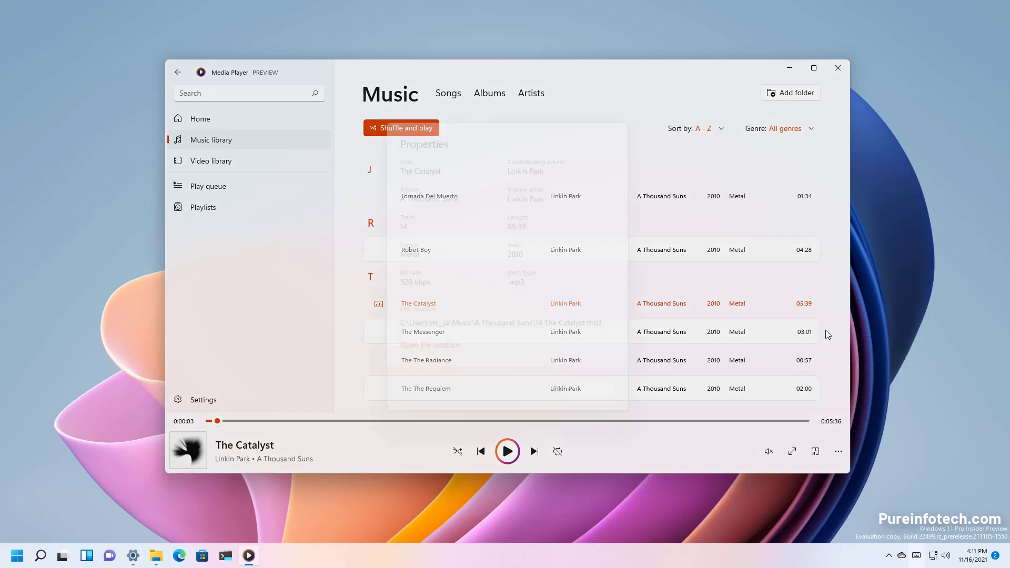
click(560, 385)
- Turn on the equalizer, look through its presets, and adjust the frequency band sliders
click(838, 452)
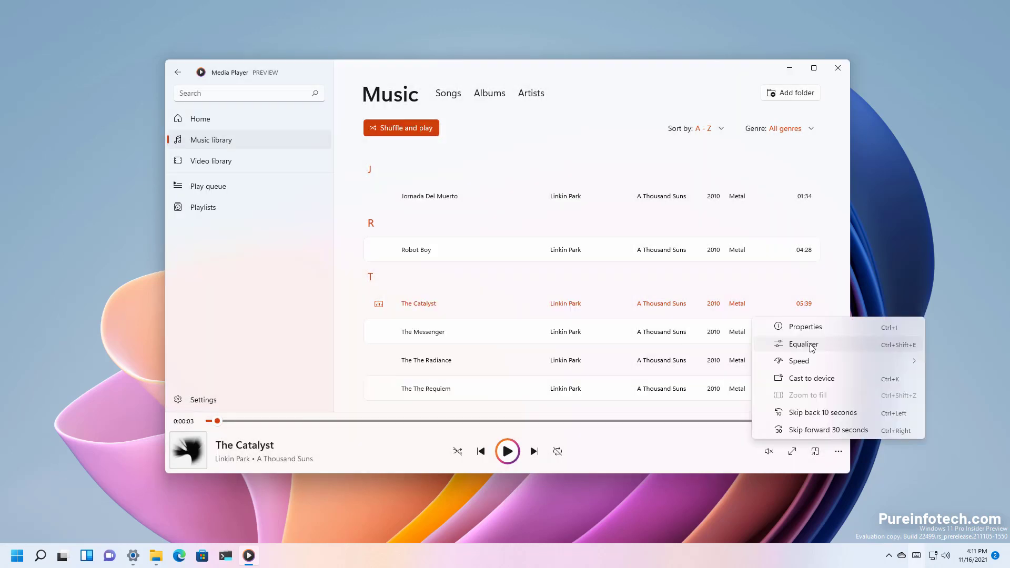
click(813, 344)
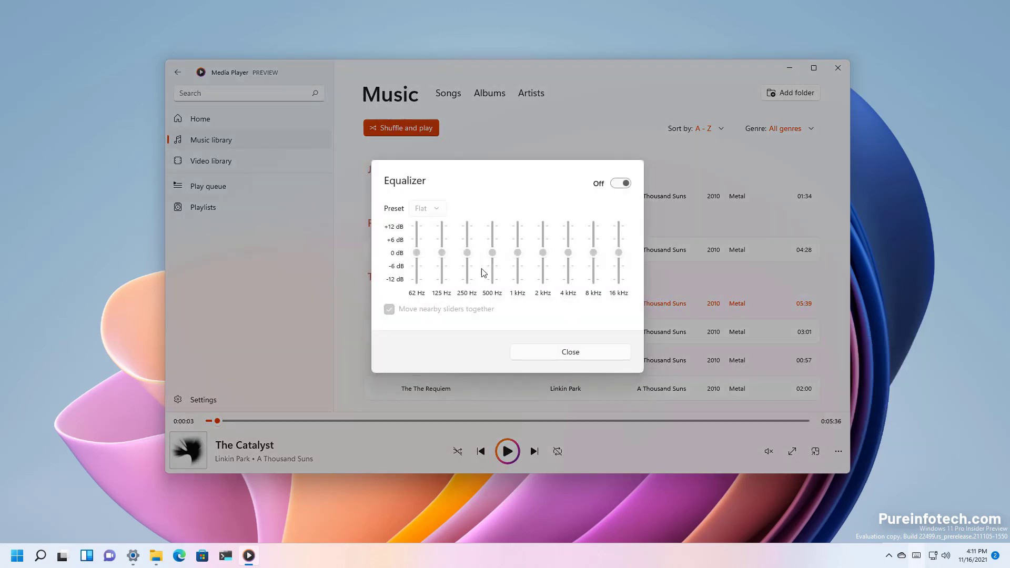
click(624, 184)
click(435, 209)
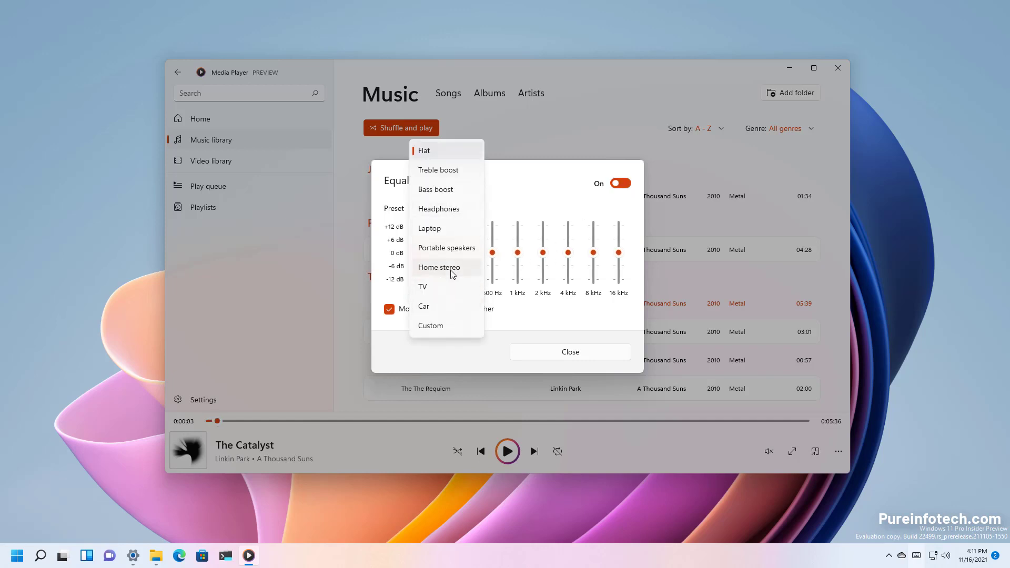
click(522, 194)
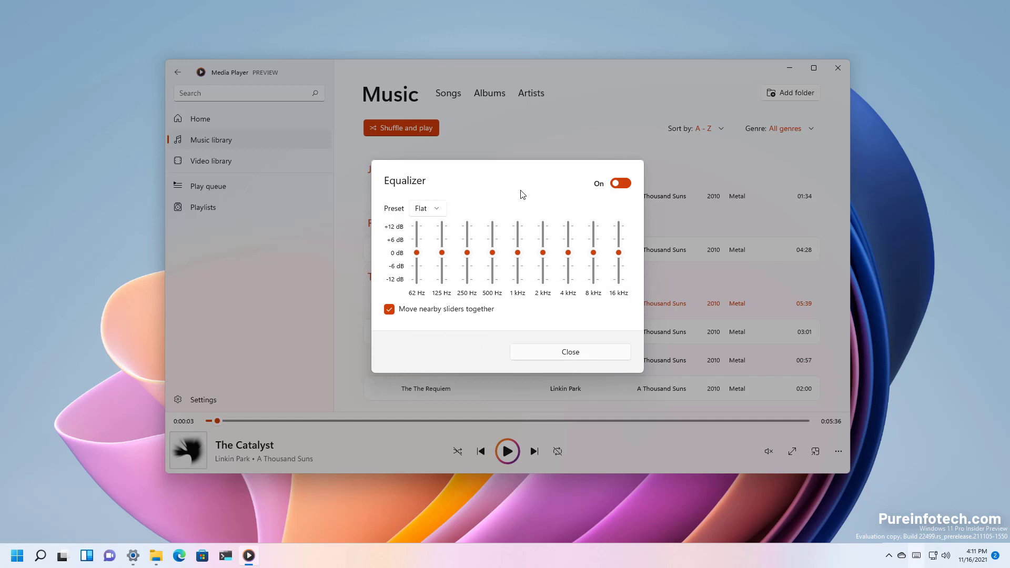
drag(442, 252, 543, 239)
click(570, 358)
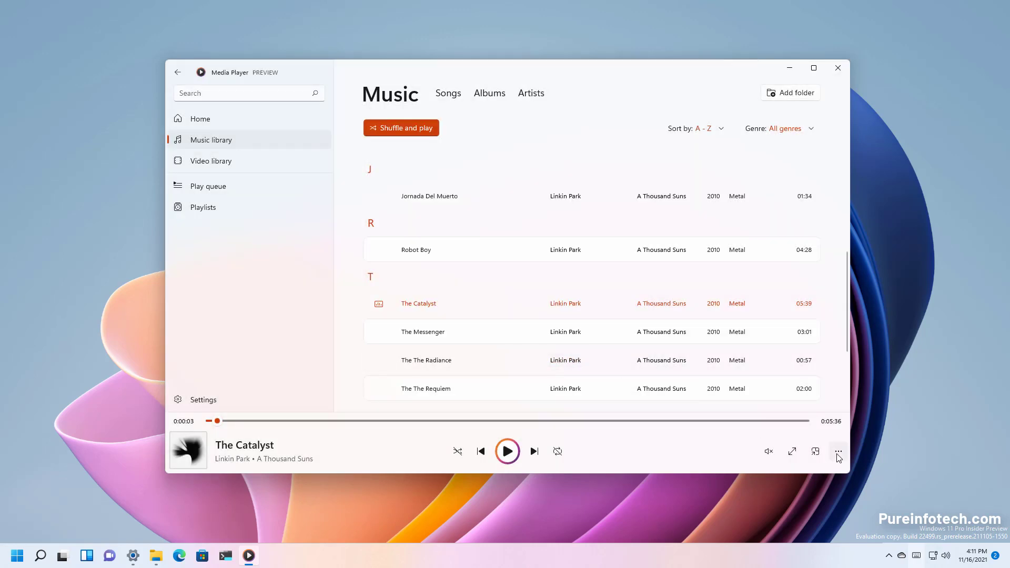
- Check the additional playback options for the current song and switch to the video library
click(839, 455)
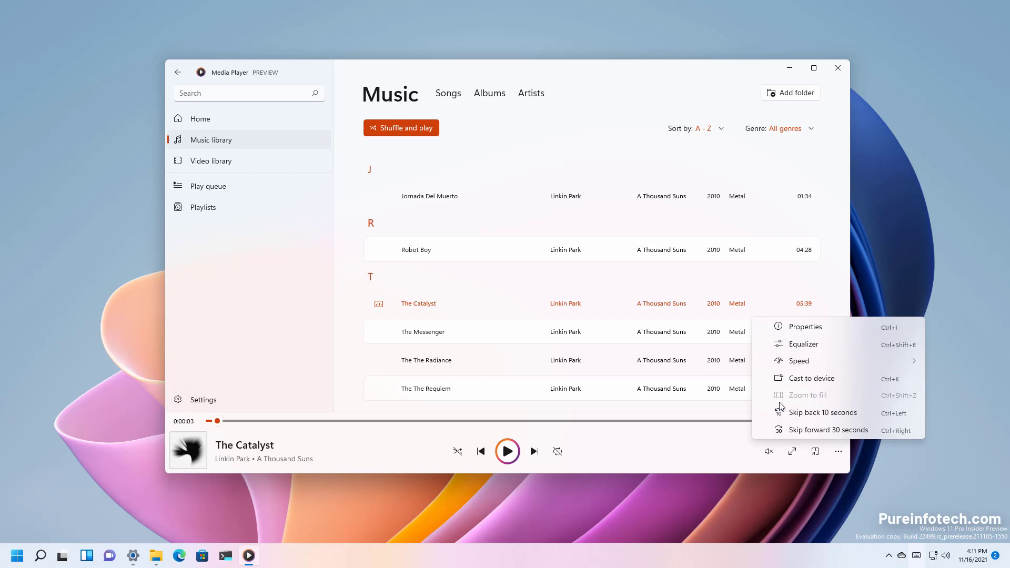
click(211, 161)
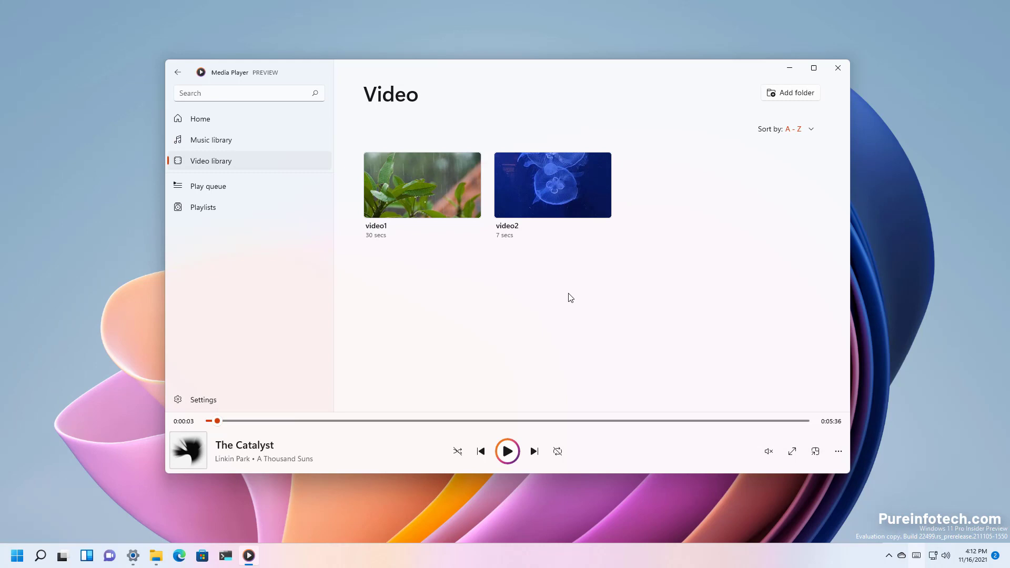
- Open and dismiss the folder picker of the video library, and play video1 for a few seconds before pausing it
click(788, 99)
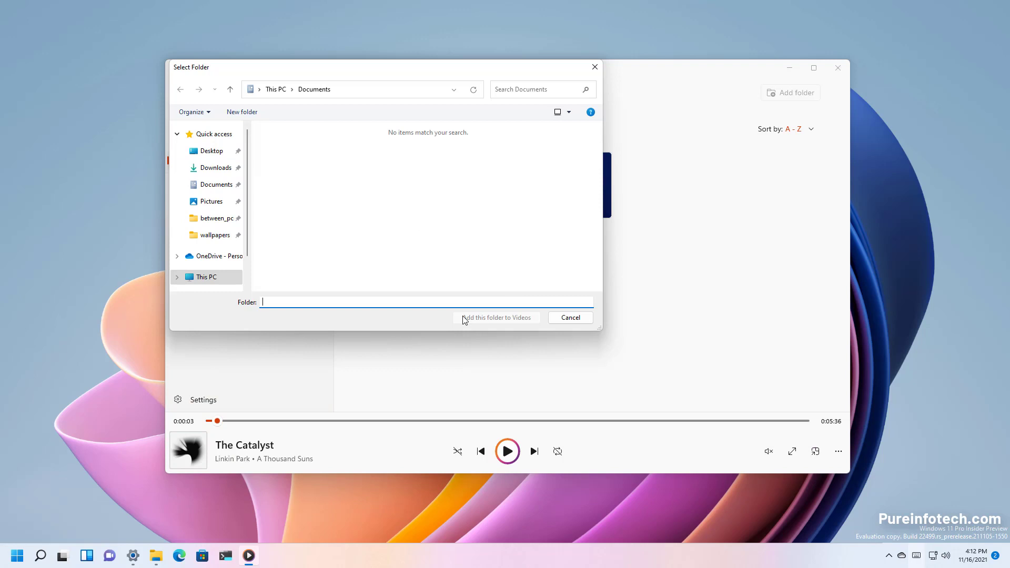
click(571, 317)
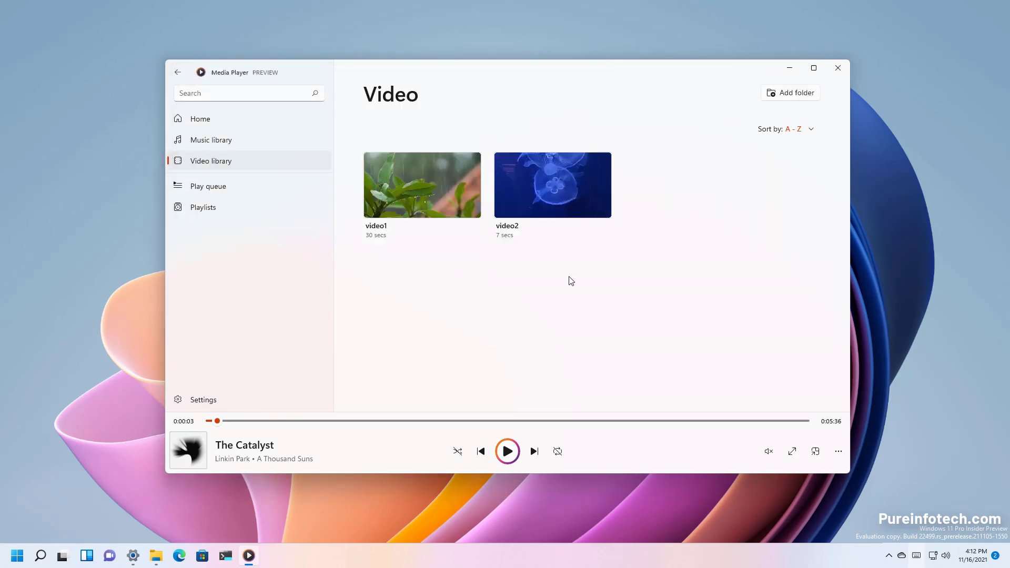
click(416, 198)
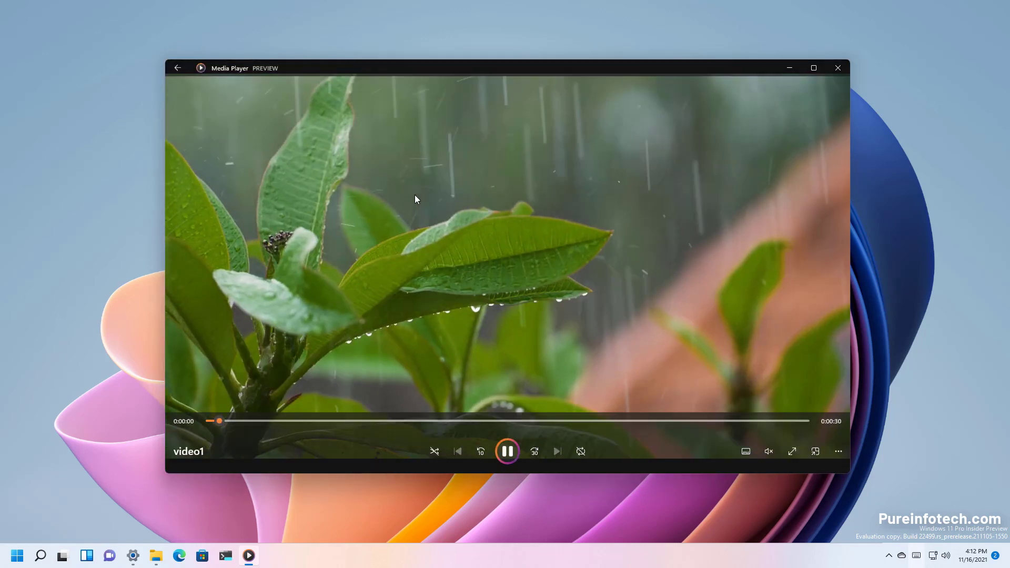
click(507, 451)
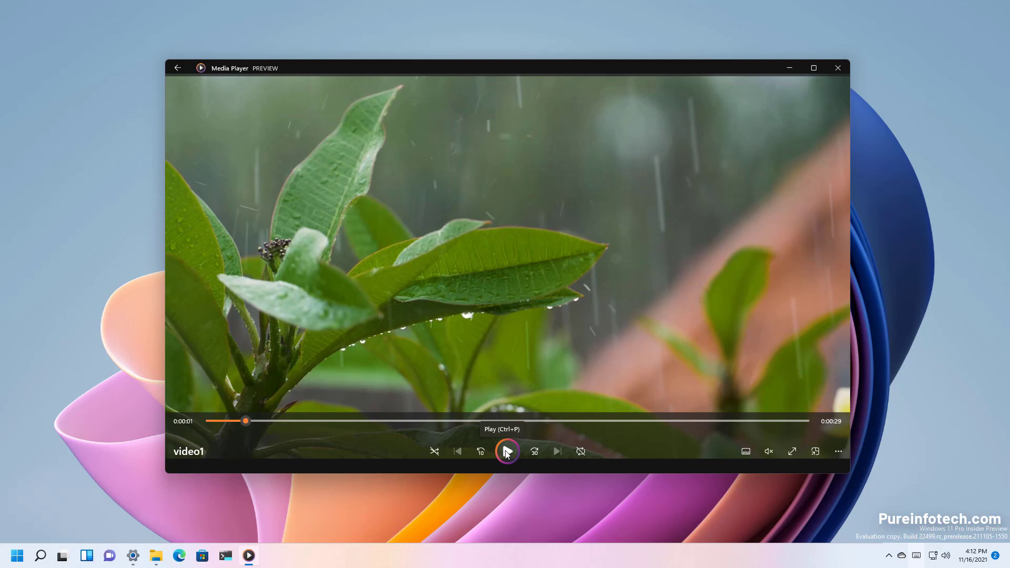
click(507, 452)
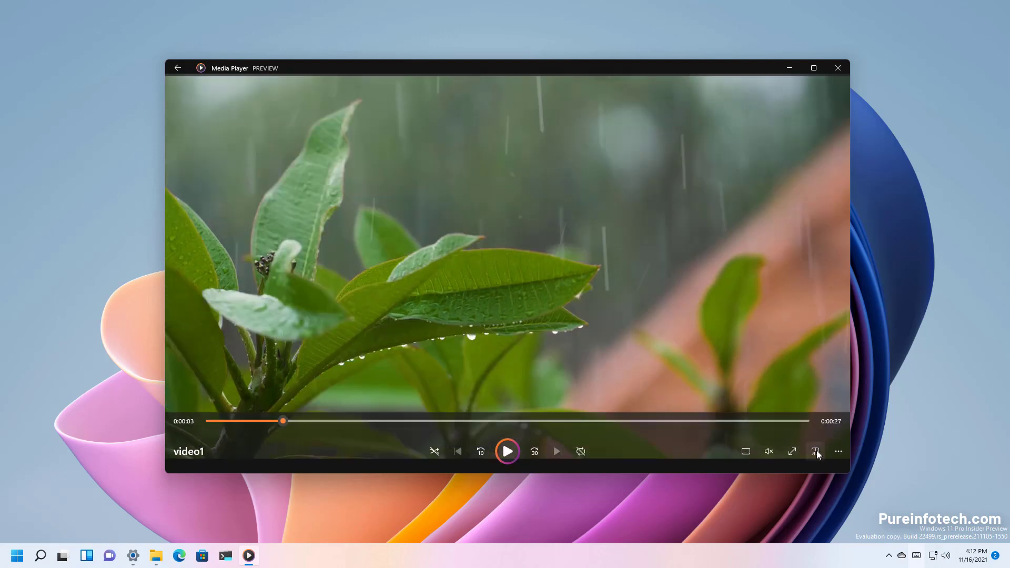
- Try the mini player with video1 by playing it briefly, and return to the full player window
click(815, 451)
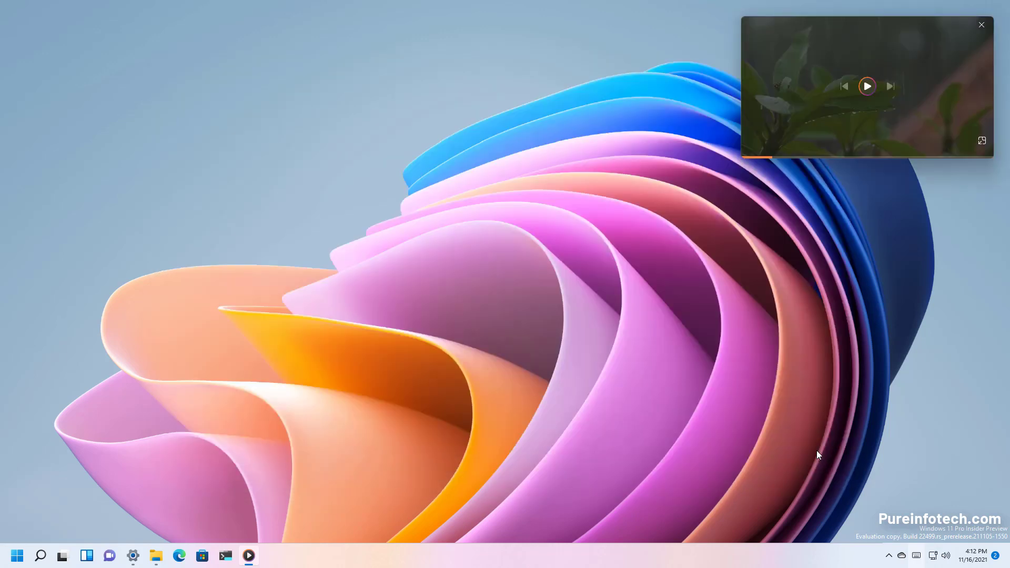
click(869, 87)
click(981, 141)
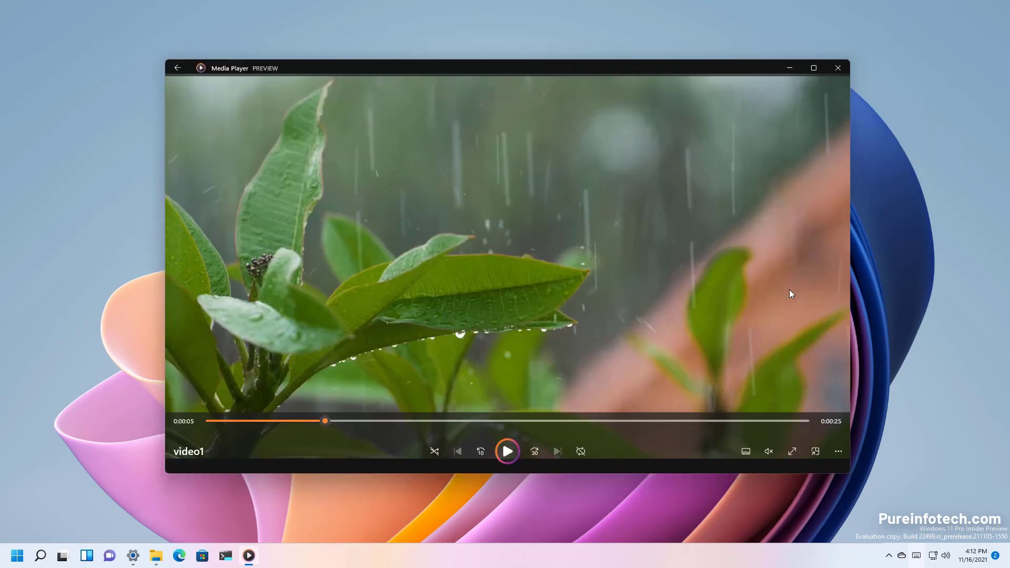
- Review the subtitle, equalizer and additional playback options for video1, and return to the video library
click(747, 451)
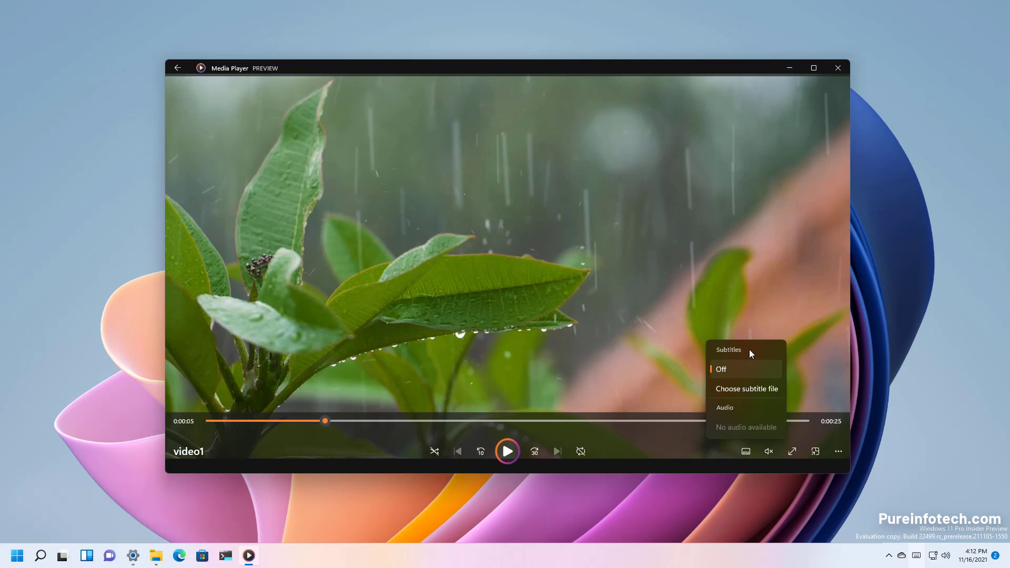
click(670, 438)
click(838, 451)
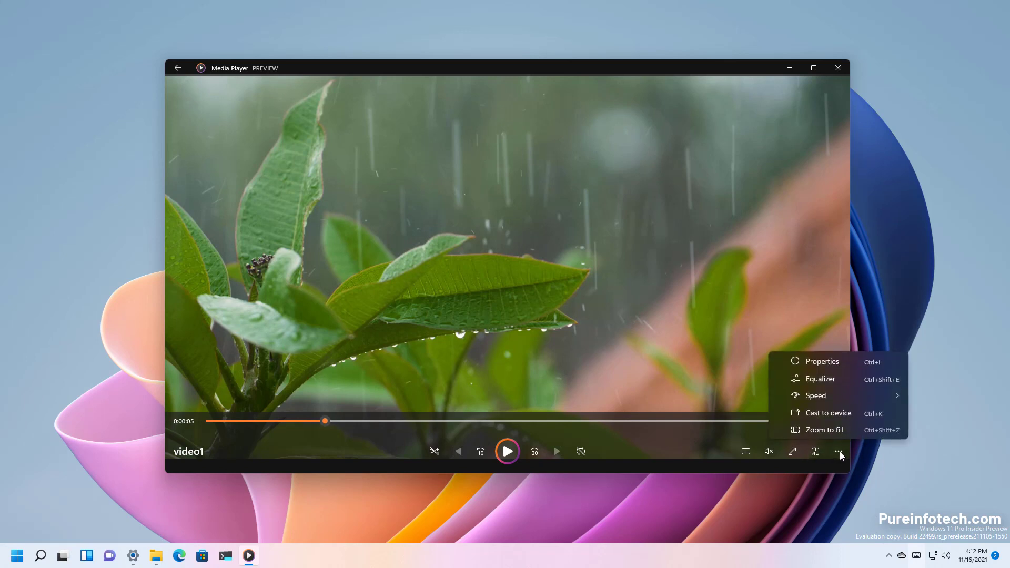
mouse_move(833, 399)
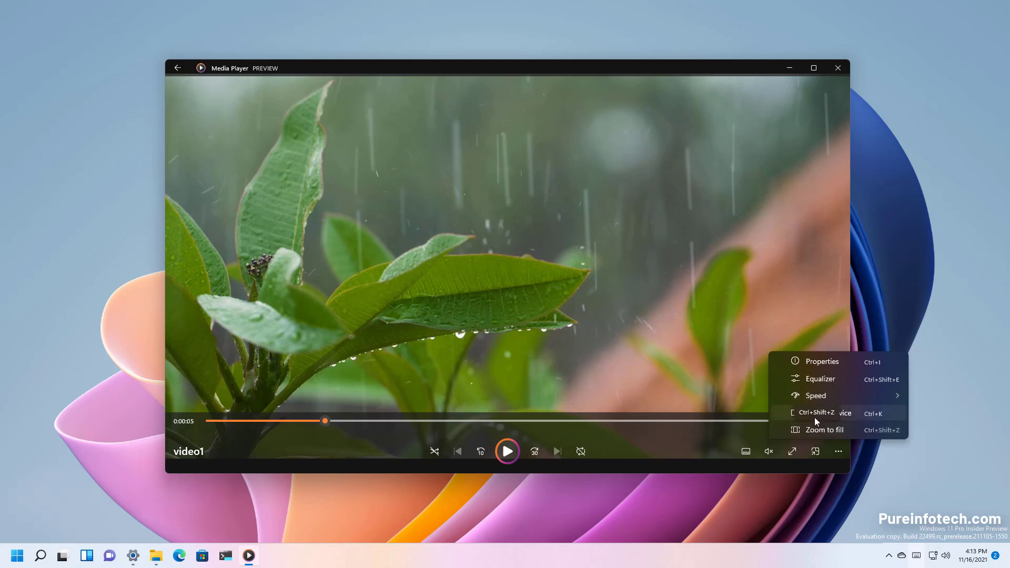
click(821, 379)
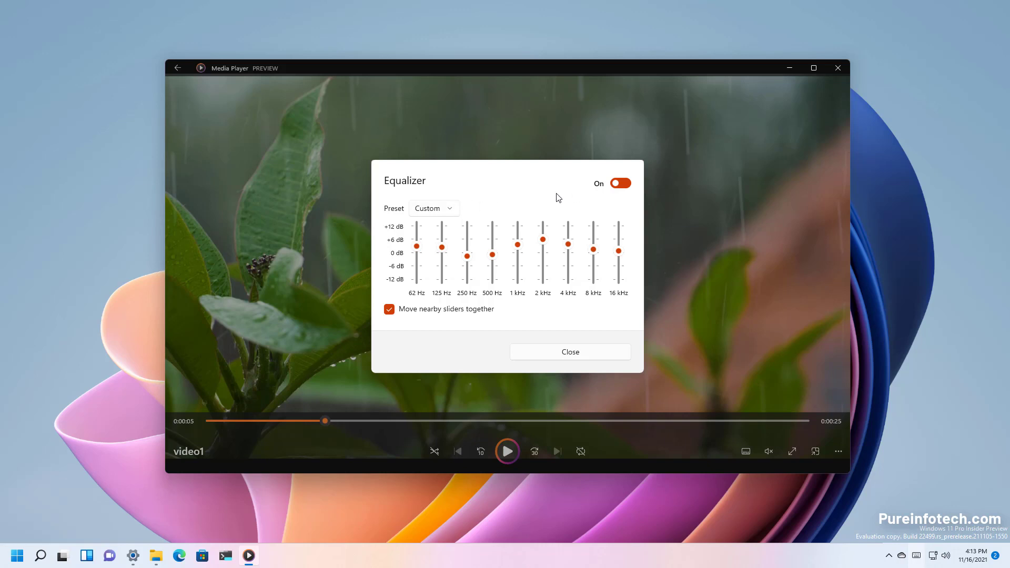
click(597, 352)
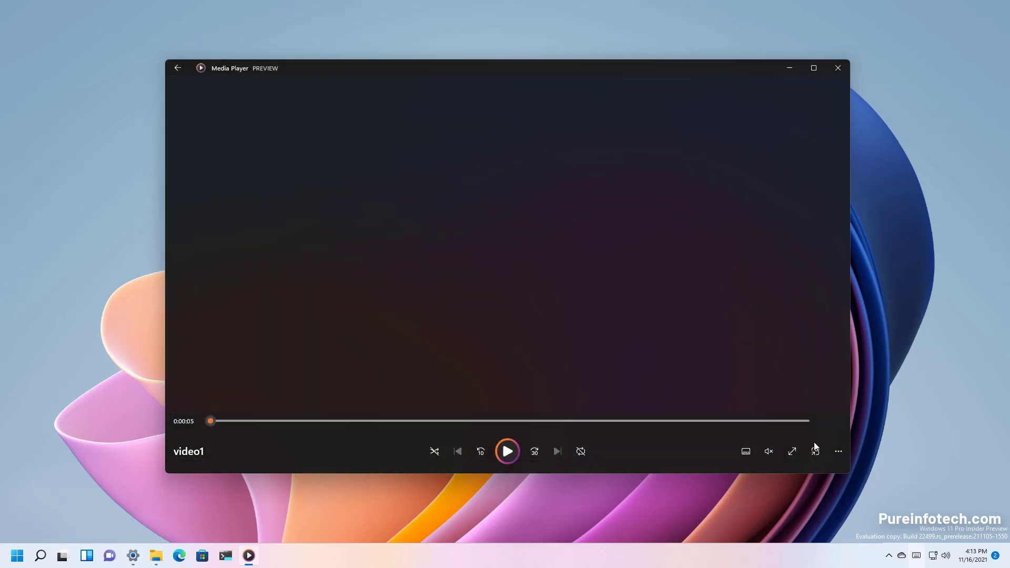
click(839, 452)
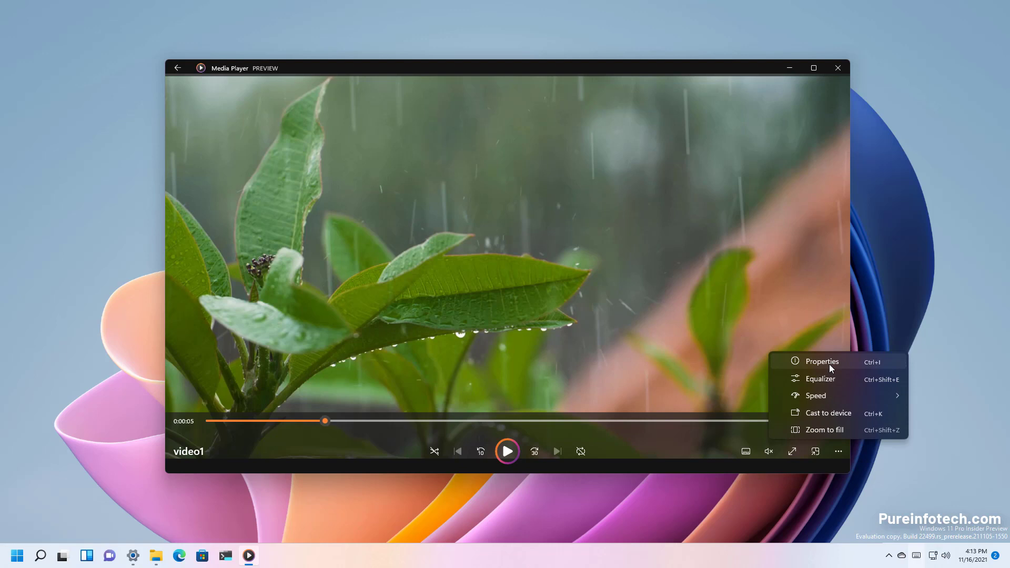
key(Escape)
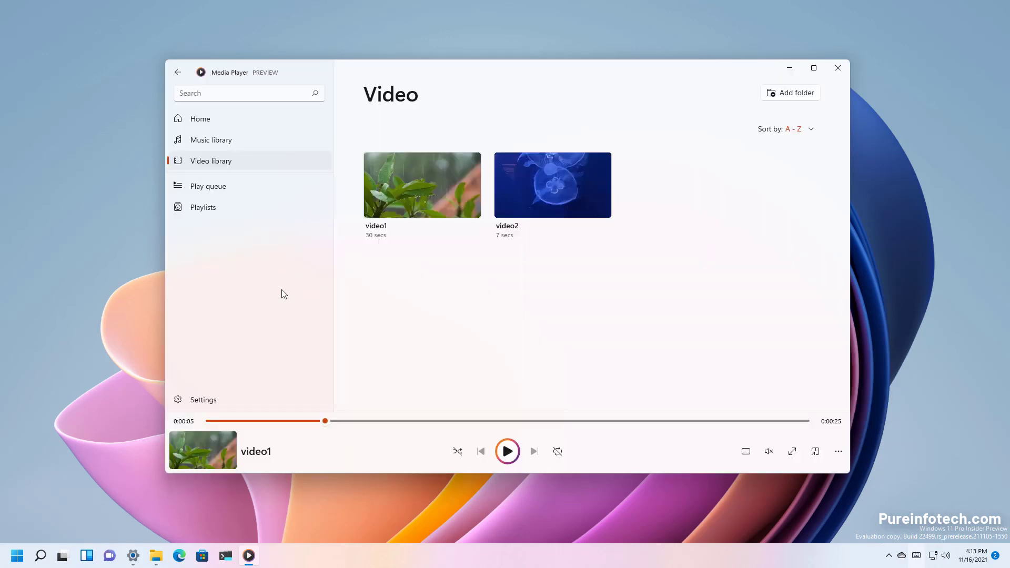
- Add video1 from the video library to the play queue
right_click(413, 184)
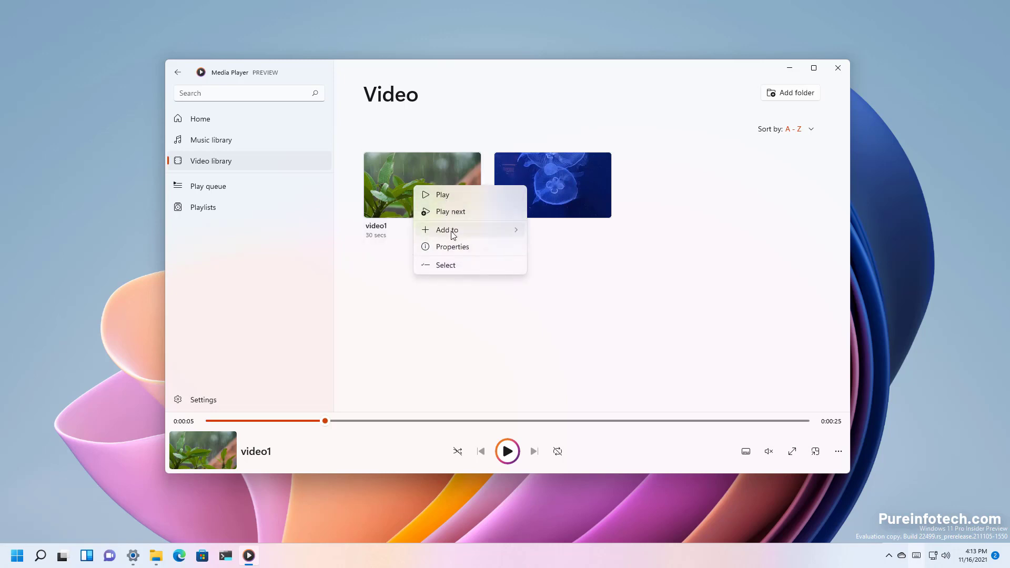
mouse_move(451, 233)
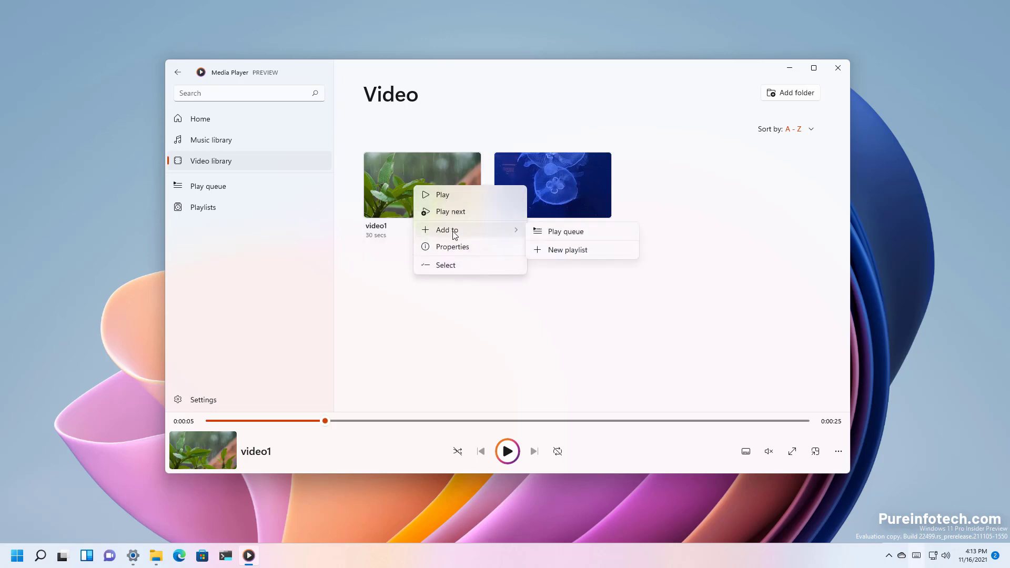
click(565, 232)
- Add the song Blackout from the music library to the play queue
click(226, 141)
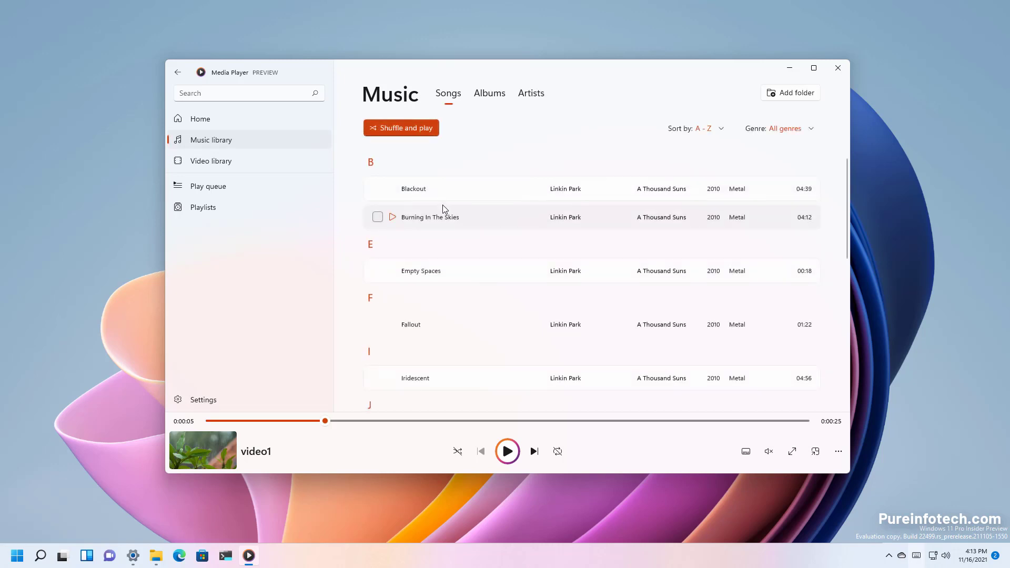
right_click(433, 191)
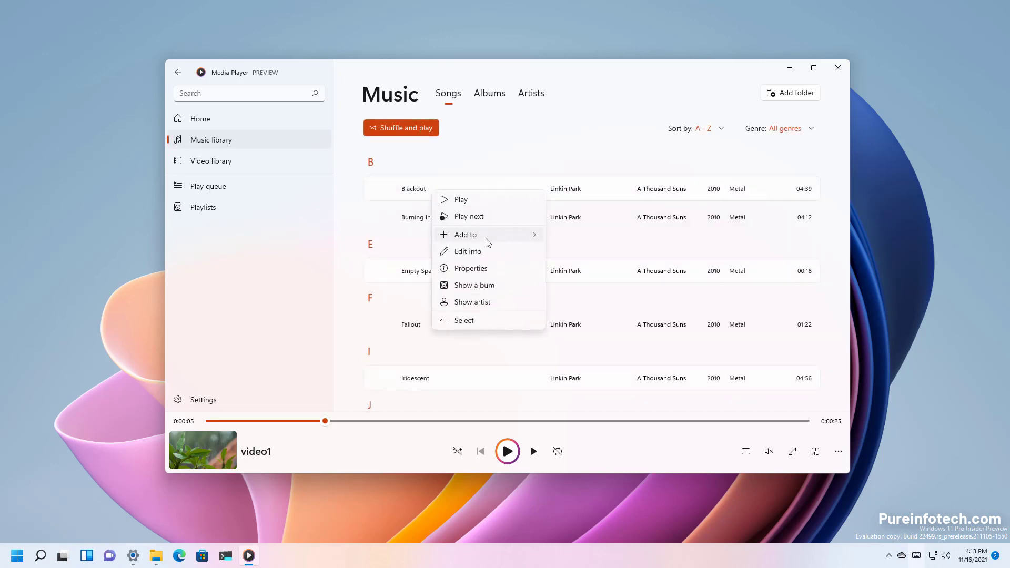
mouse_move(488, 243)
click(590, 236)
- View the editable song information for Blackout and cancel the editing
right_click(434, 188)
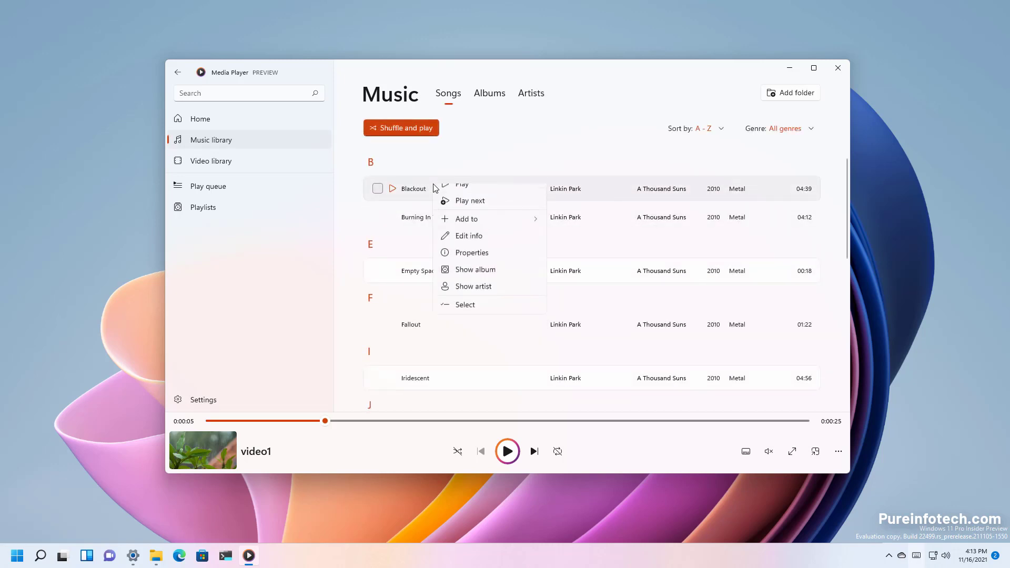
click(476, 252)
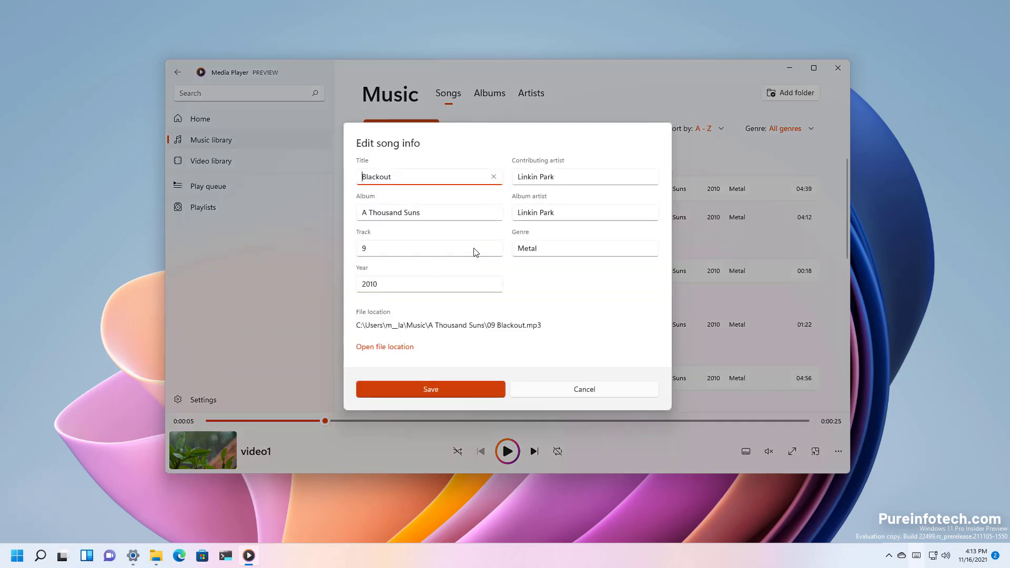
click(560, 392)
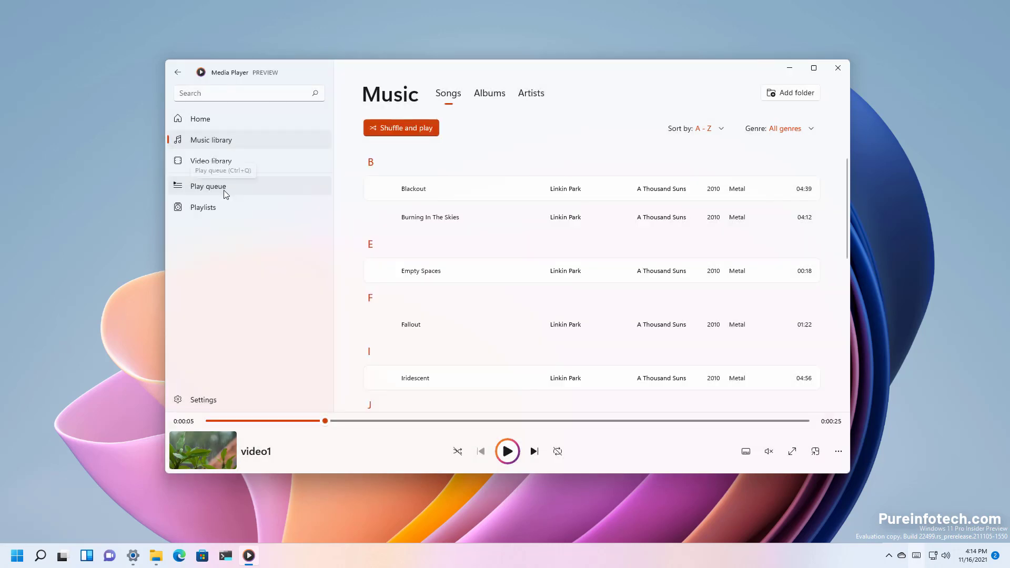
- Display the play queue and check the option to save it as a playlist, cancelling the save
click(224, 192)
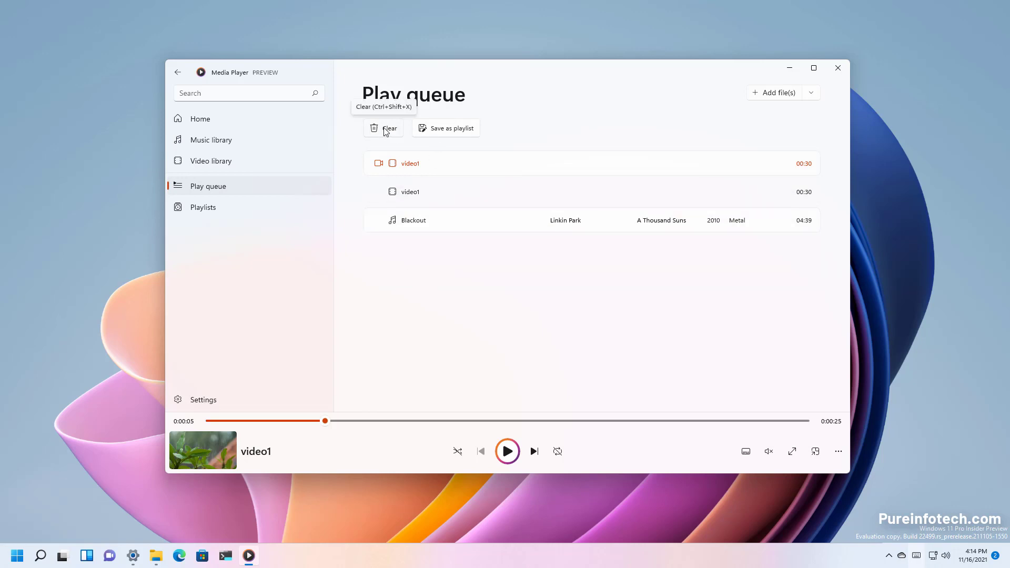
click(452, 130)
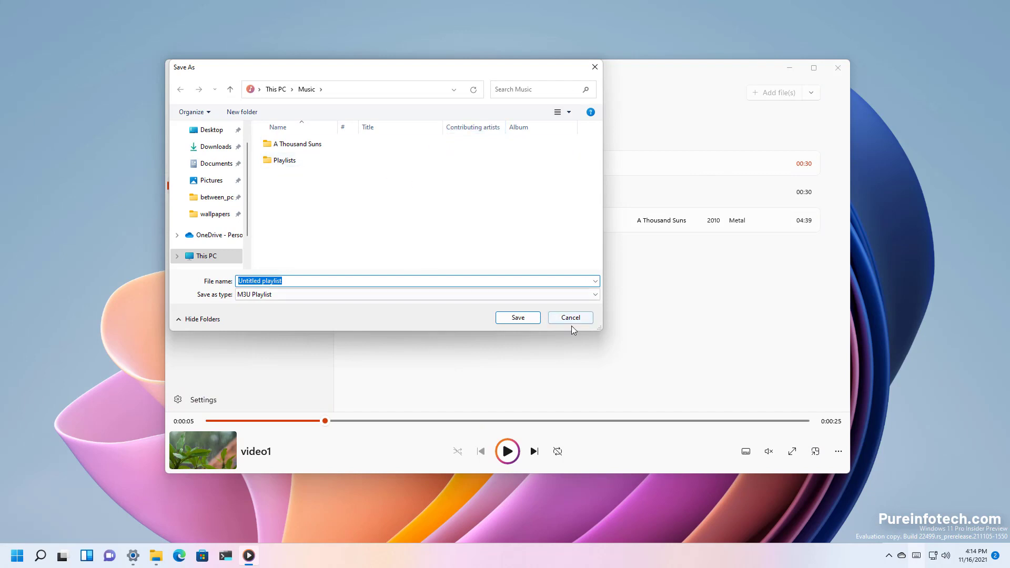
click(570, 317)
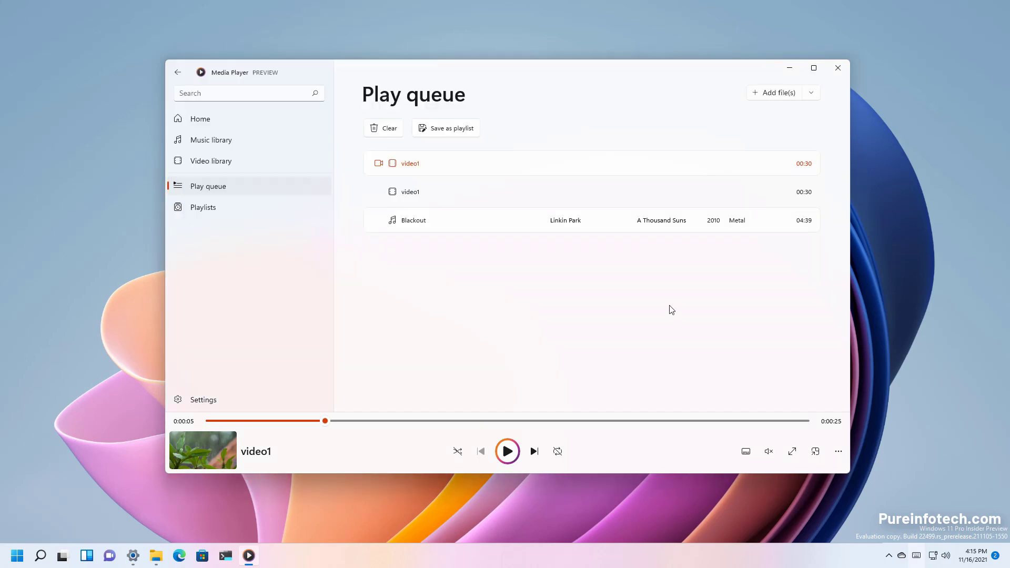
- Check the options for adding files, a folder or media from a URL to the play queue, and dismiss them
click(775, 98)
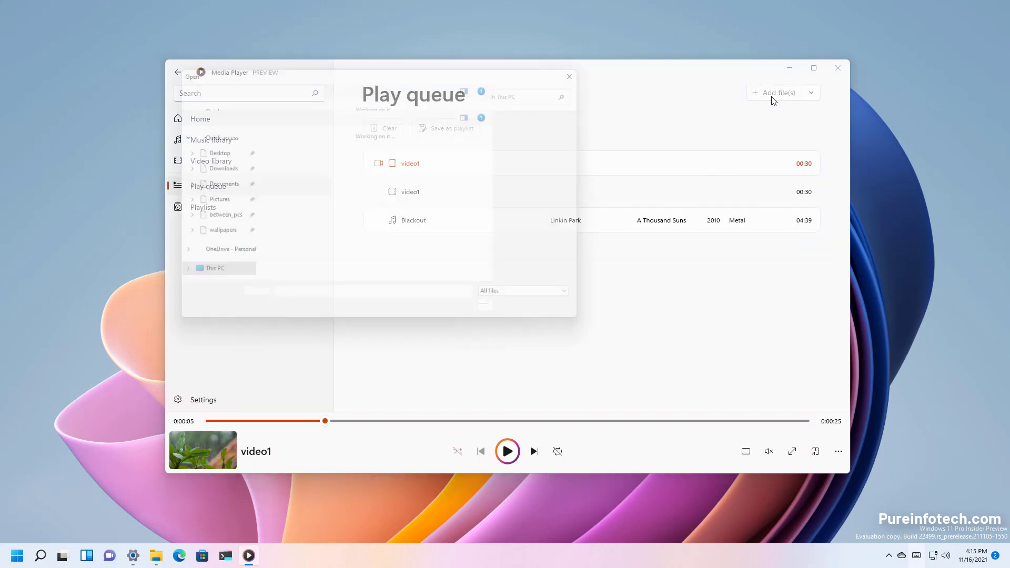
click(812, 93)
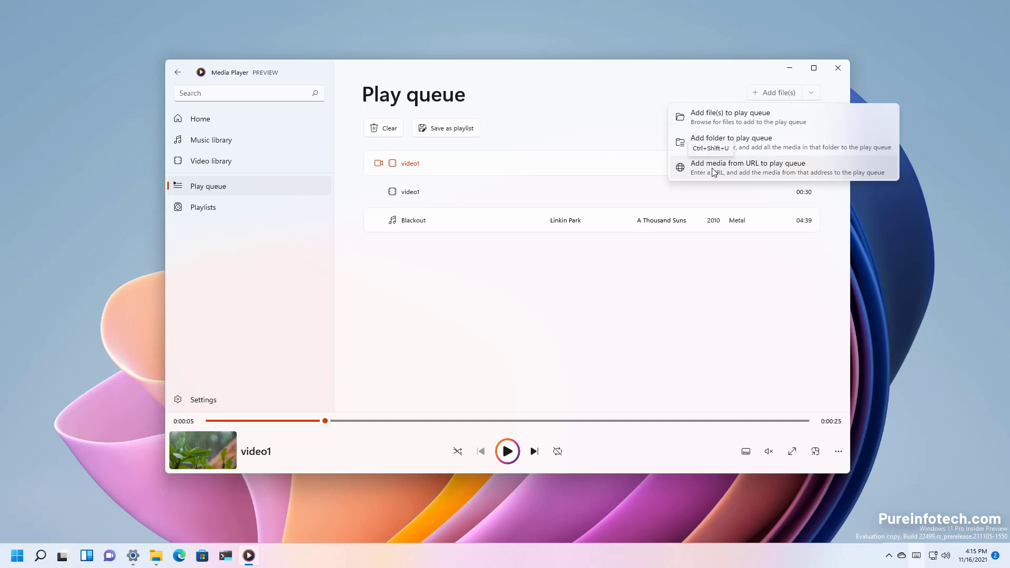
key(Escape)
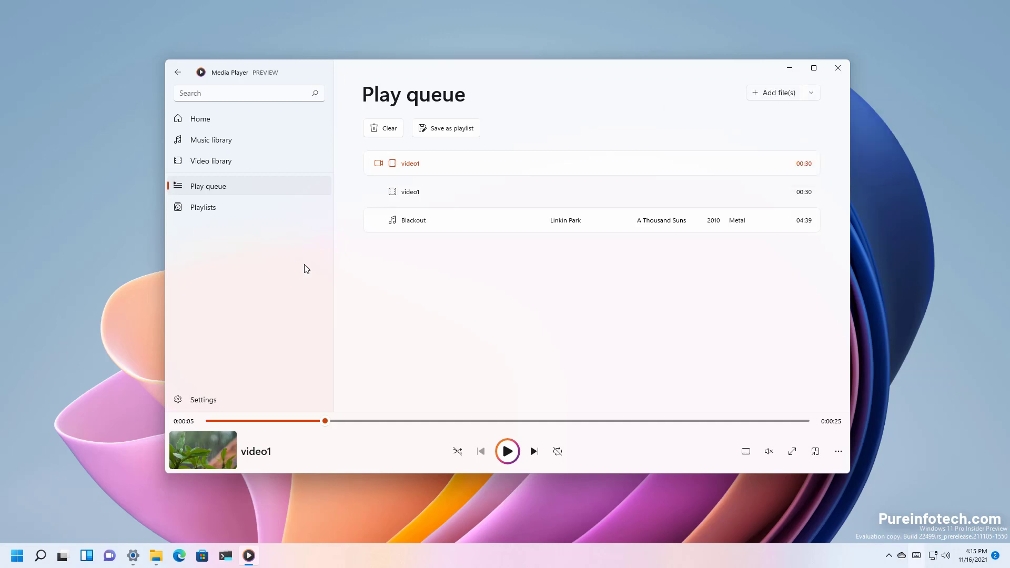
- Create a new playlist named Music
click(213, 211)
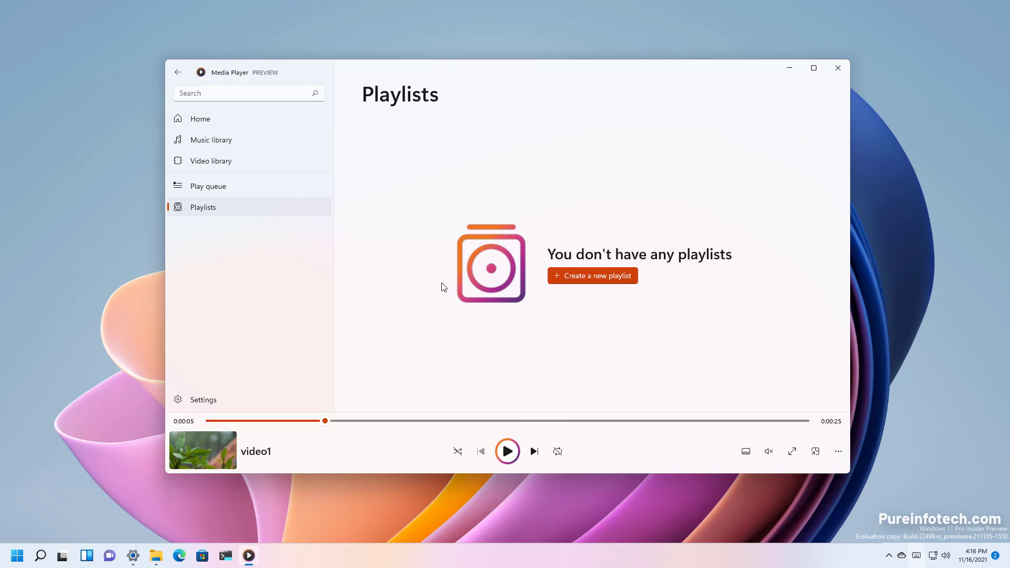
click(588, 282)
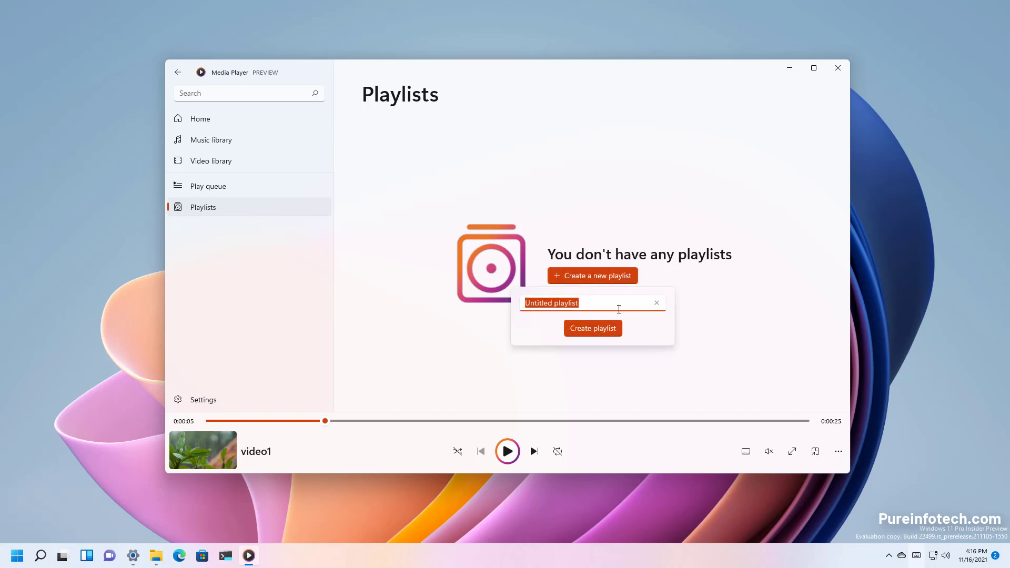
text(Music)
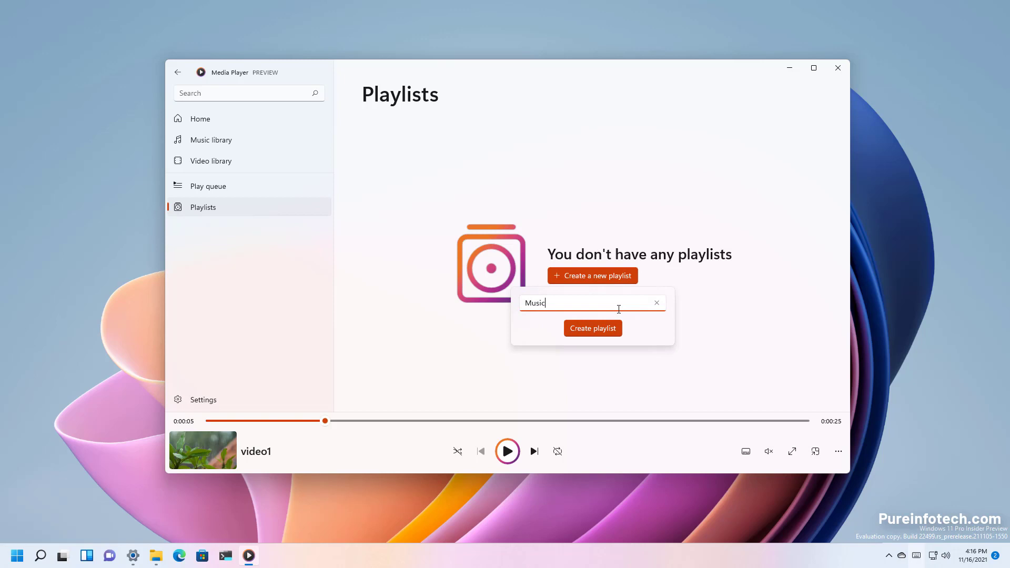
click(608, 330)
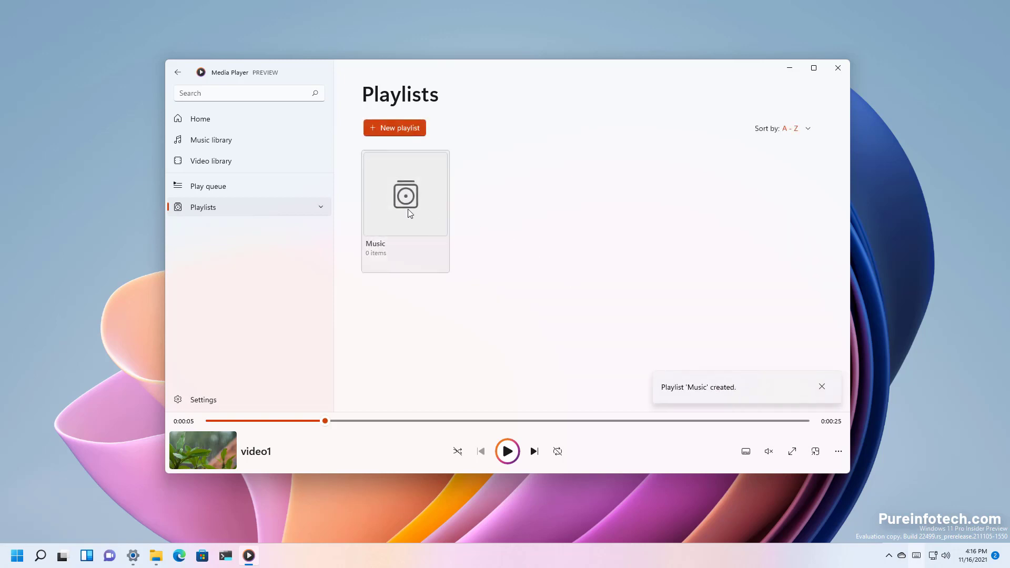
- Check the available actions for the Music playlist, including where it can be added, and switch to the music library
right_click(410, 212)
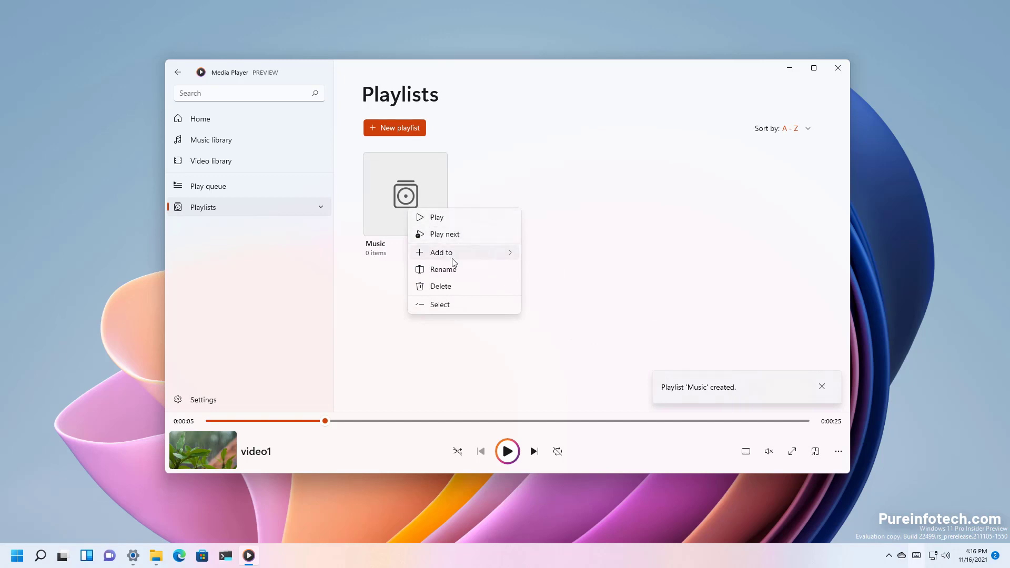
mouse_move(461, 256)
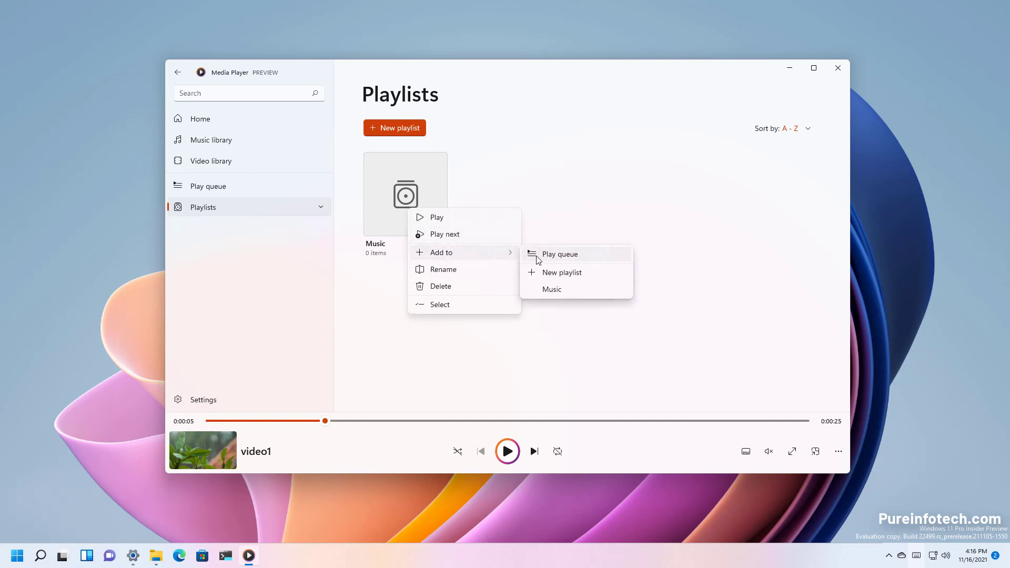
click(616, 219)
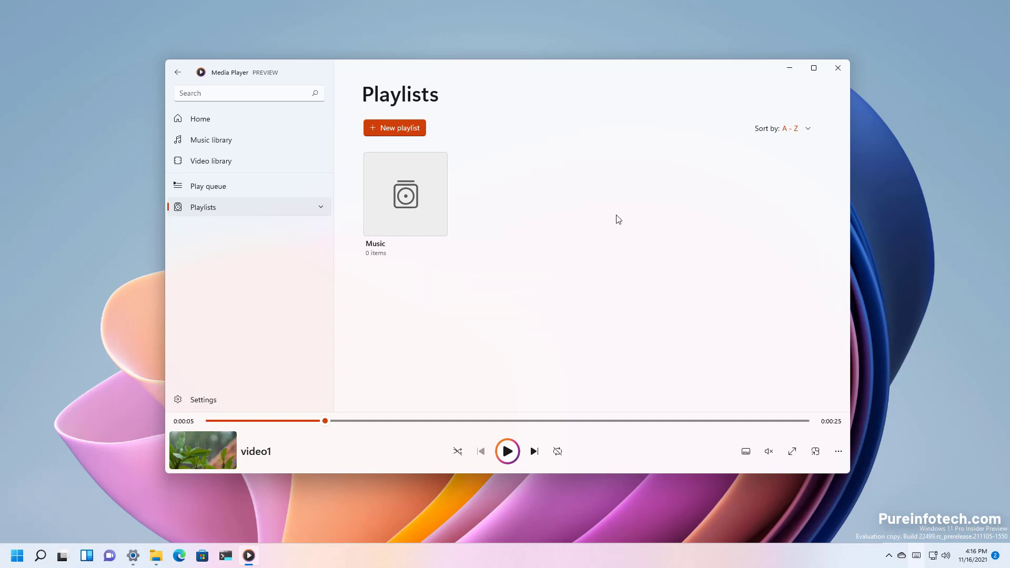
click(211, 139)
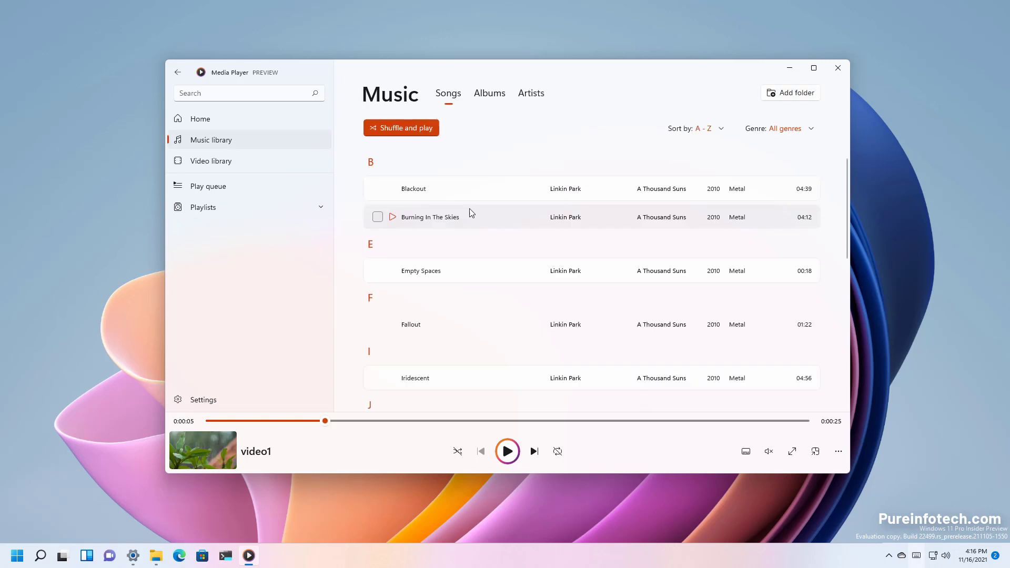
- Add the song Blackout to the Music playlist and open that playlist
right_click(448, 192)
right_click(439, 195)
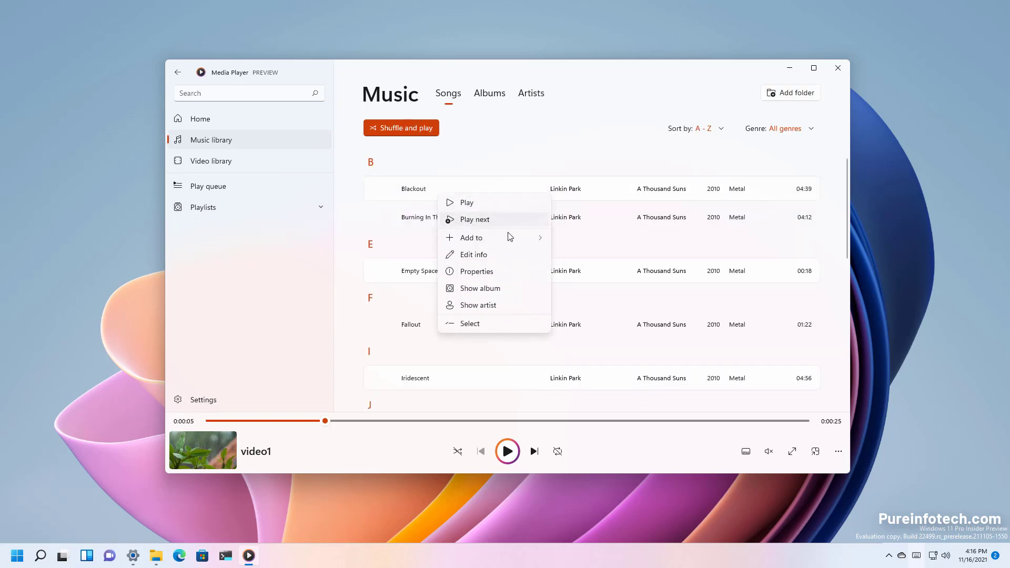
mouse_move(510, 238)
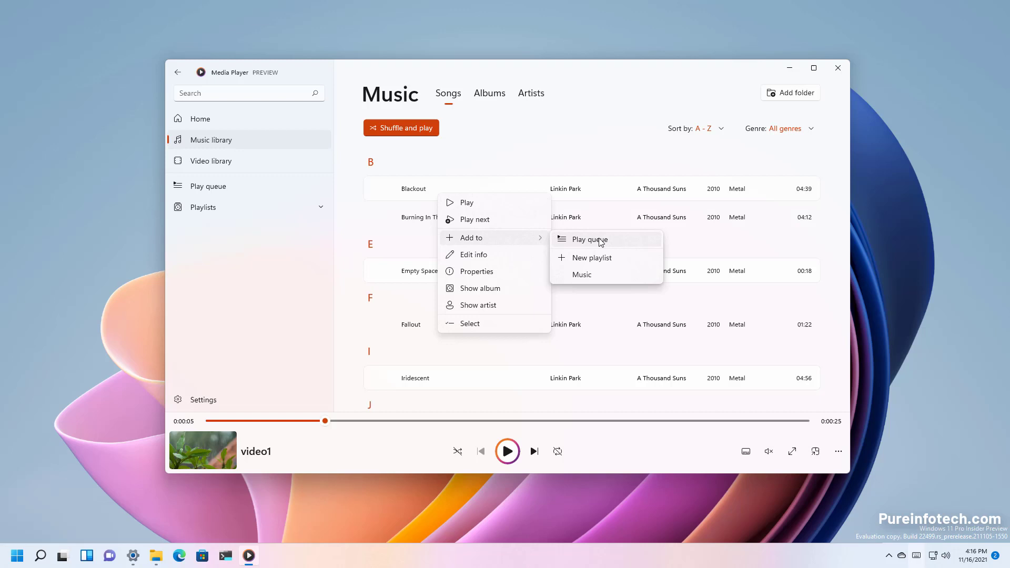
click(592, 275)
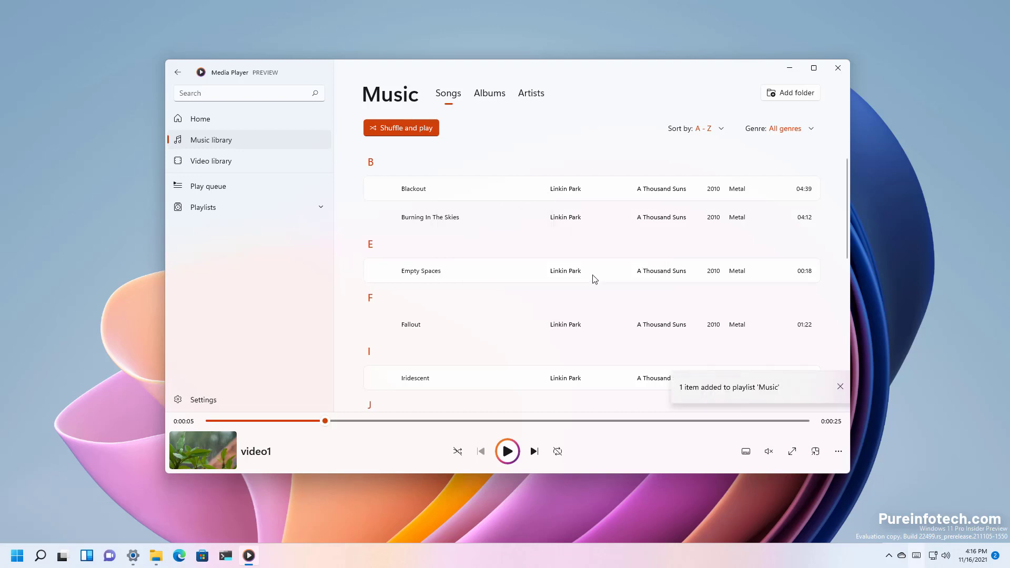
click(213, 207)
click(215, 228)
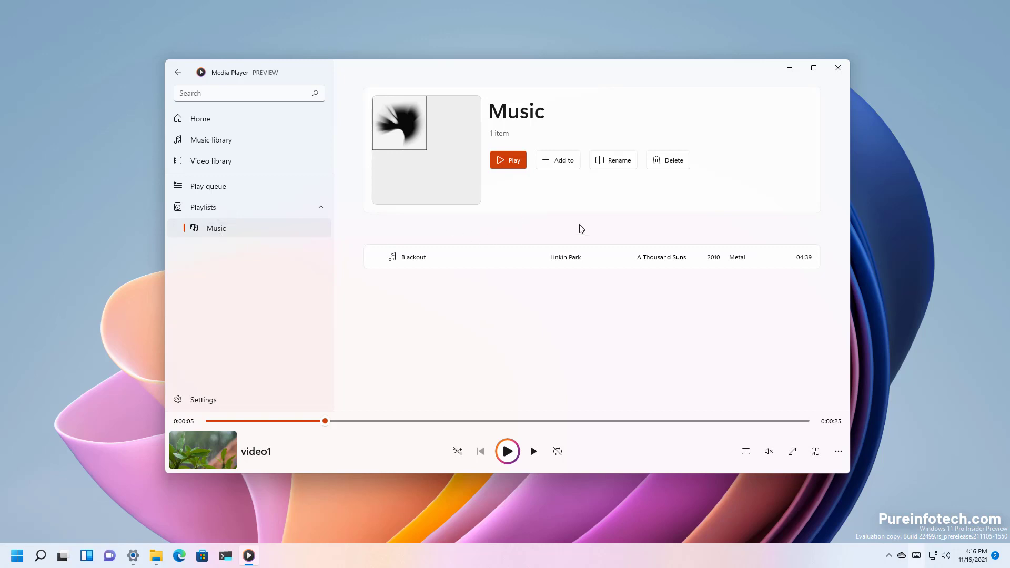
- Rename the Music playlist as Linkin Park
click(614, 161)
text(li)
key(BackSpace)
key(BackSpace)
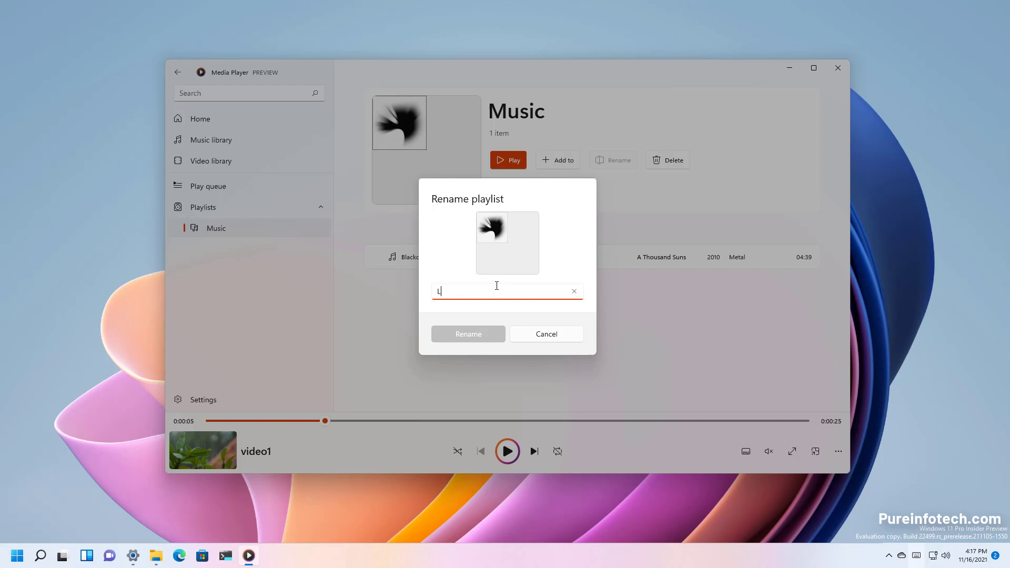
text(Linkin Park)
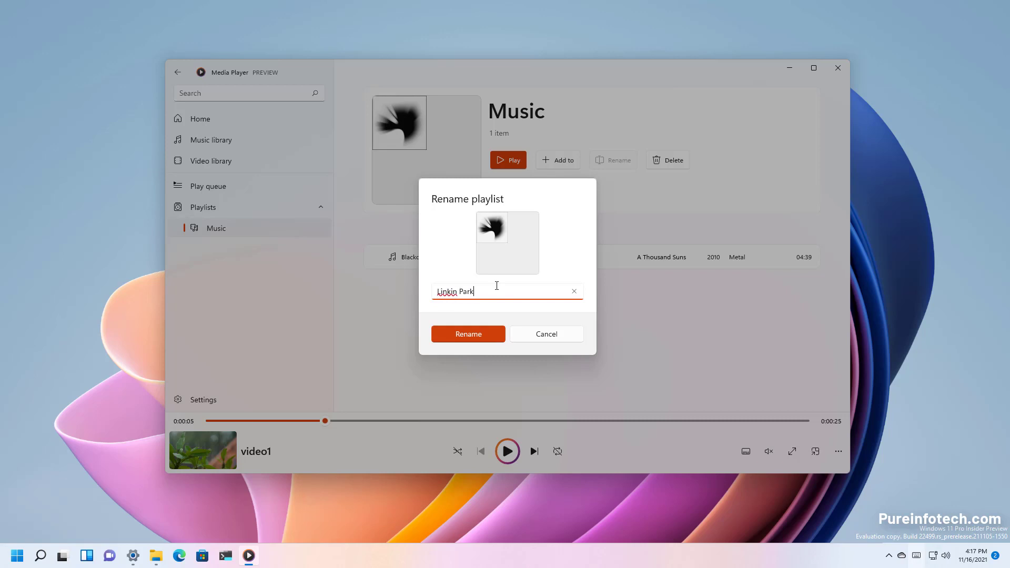
key(Return)
- Open the player's settings and examine the music library locations, video library locations and app theme options
click(203, 399)
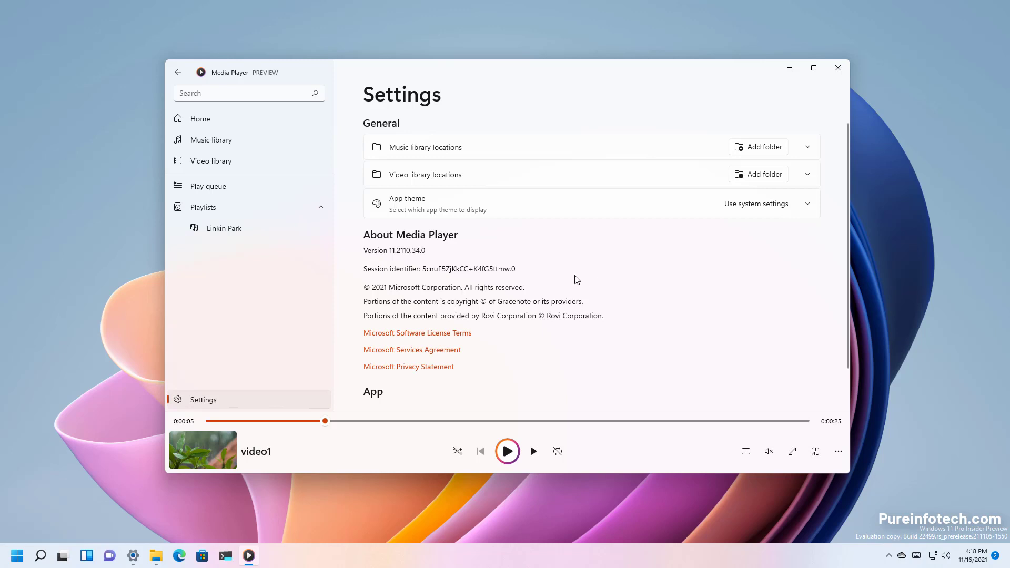
click(807, 147)
click(808, 202)
click(442, 266)
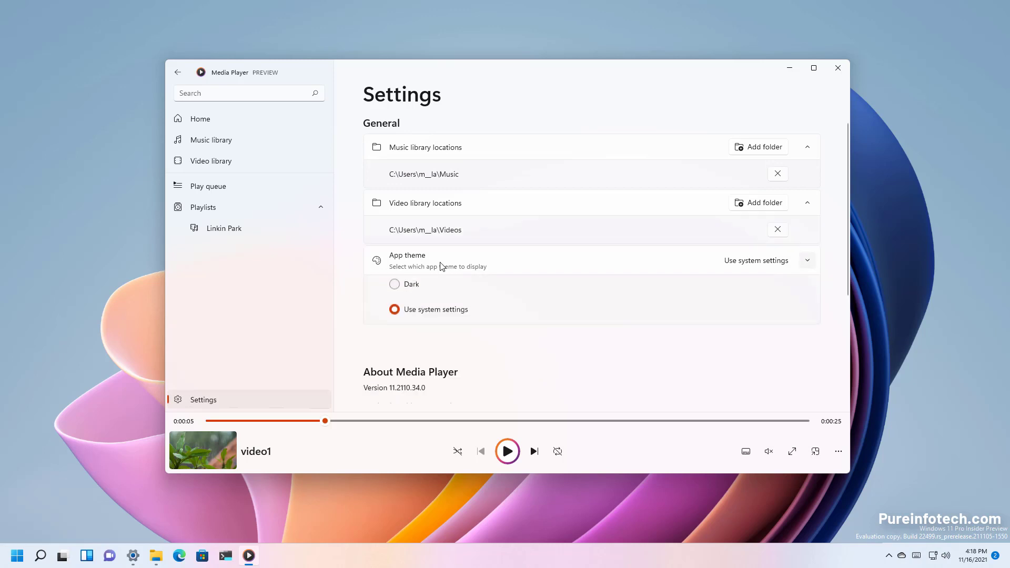
click(808, 147)
click(808, 174)
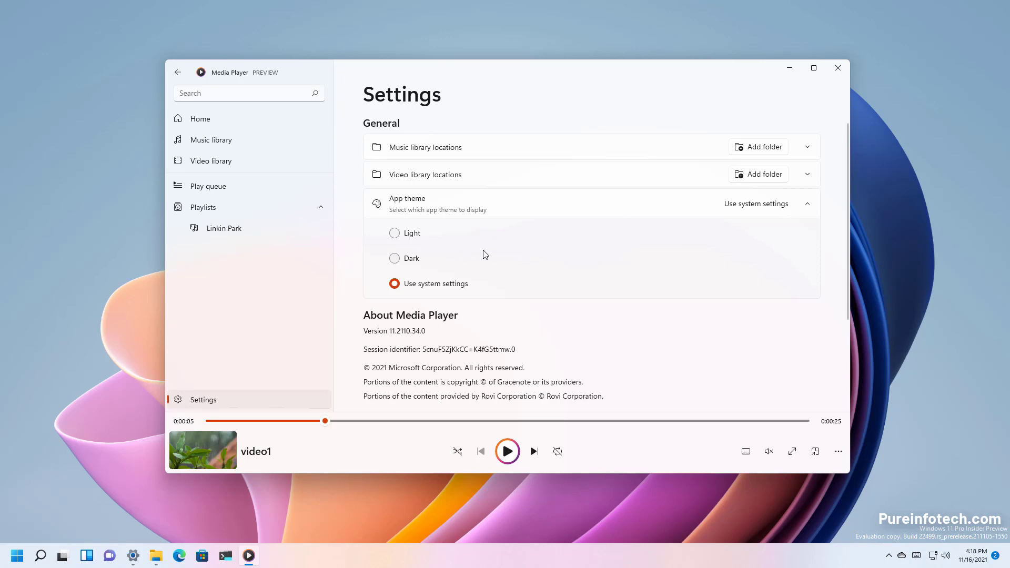
- Set the app theme to Dark and check its look on Home, in the music library and in the play queue
click(395, 258)
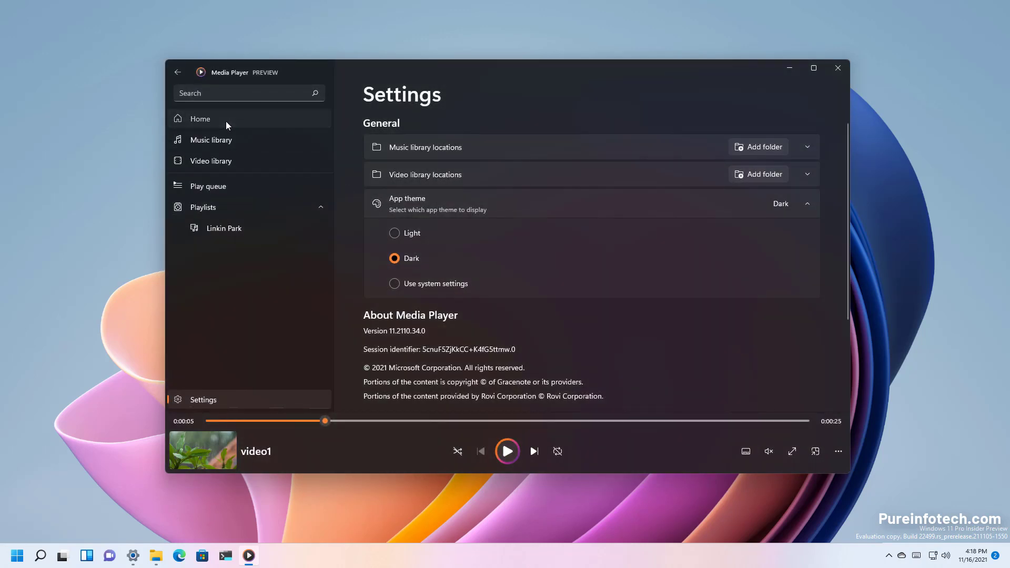
click(226, 121)
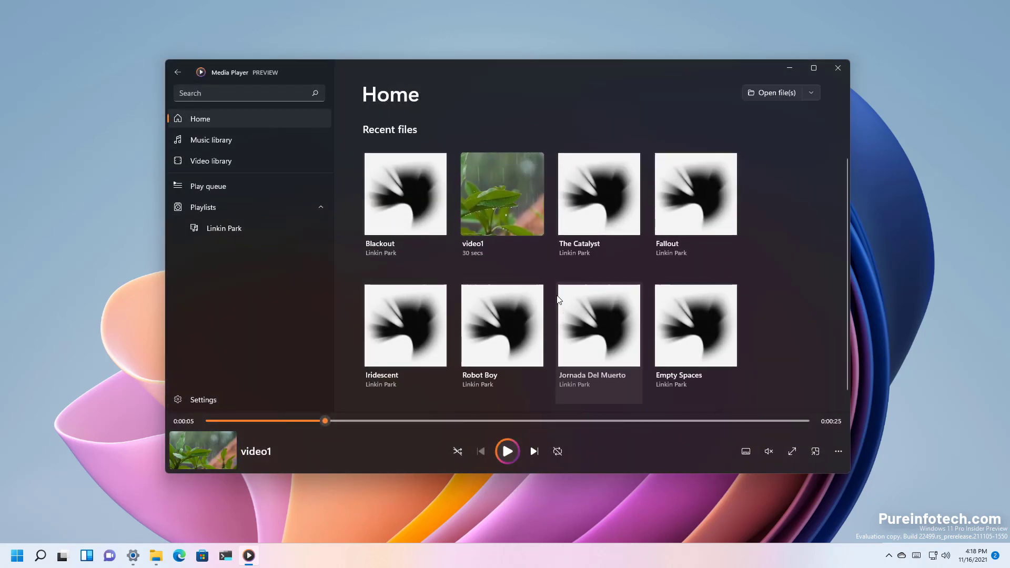
click(228, 140)
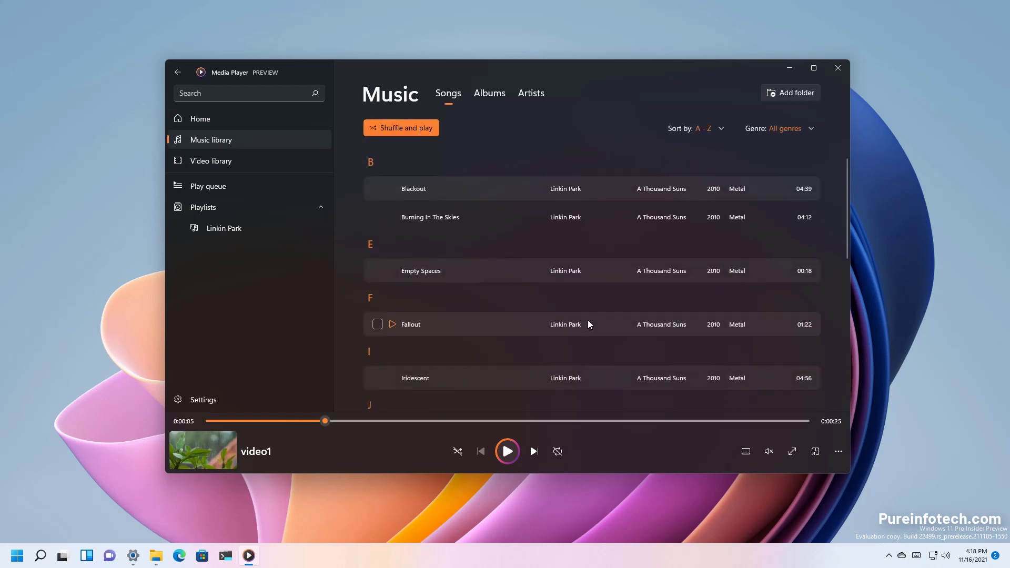
scroll(586, 317, down, 10)
scroll(586, 317, up, 10)
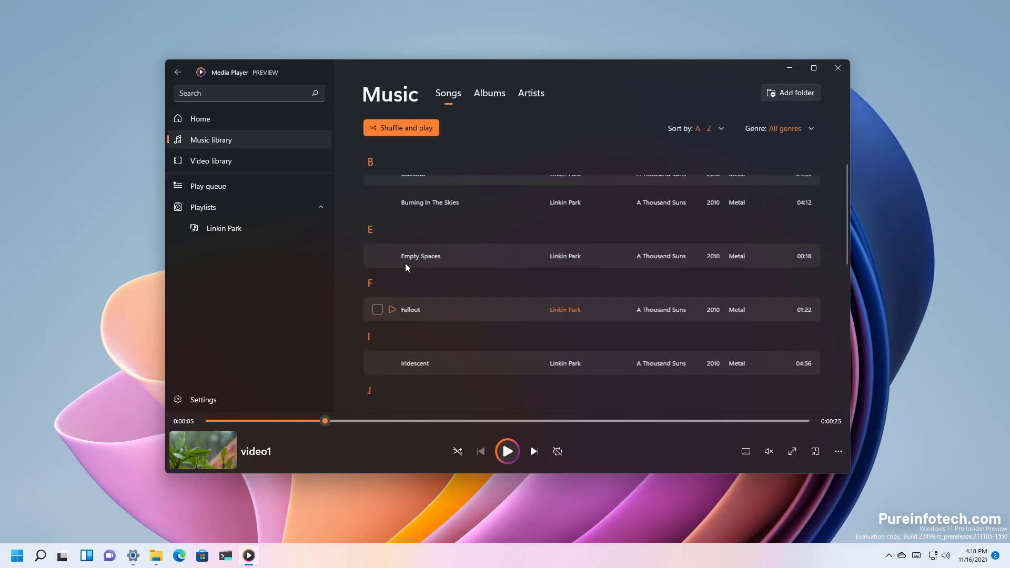
click(232, 181)
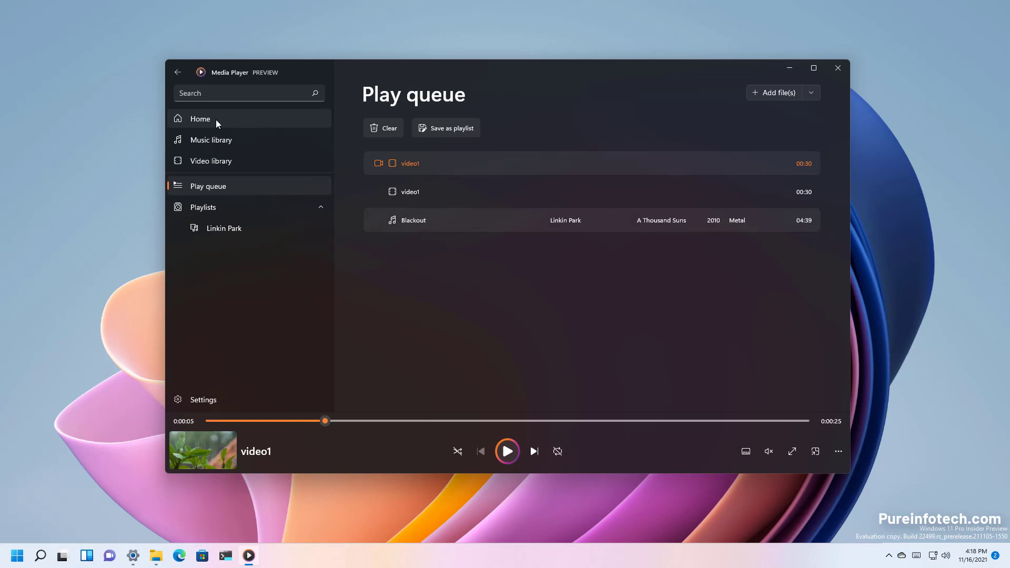
- Return to the player's settings, try the Light app theme, and set the theme to Use system settings
click(216, 397)
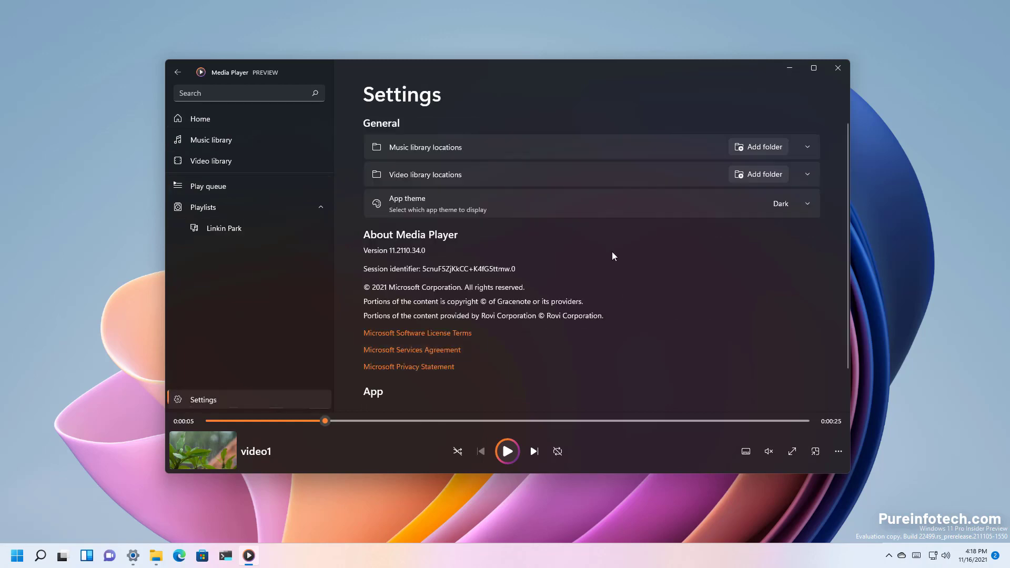
click(544, 205)
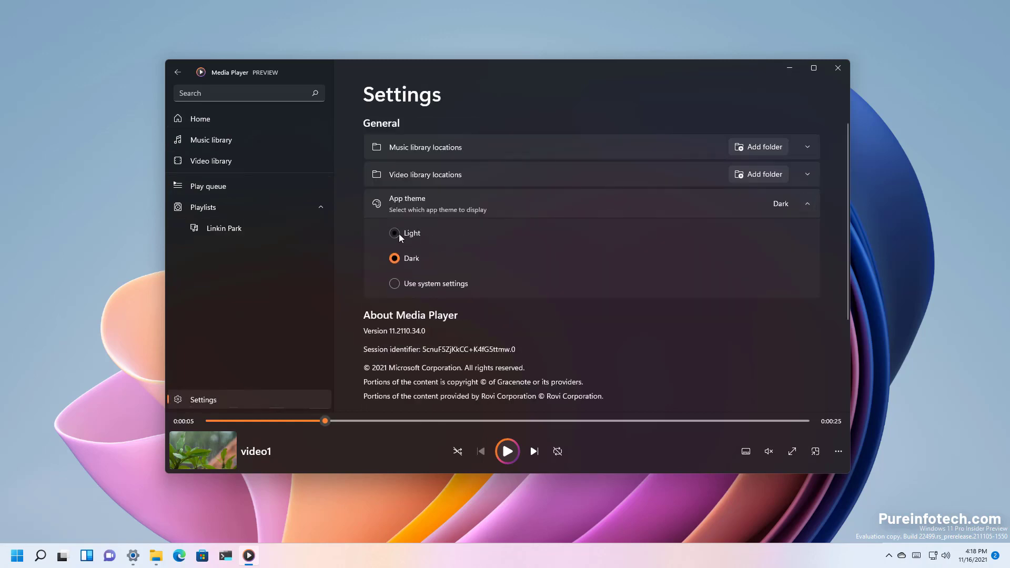
click(399, 233)
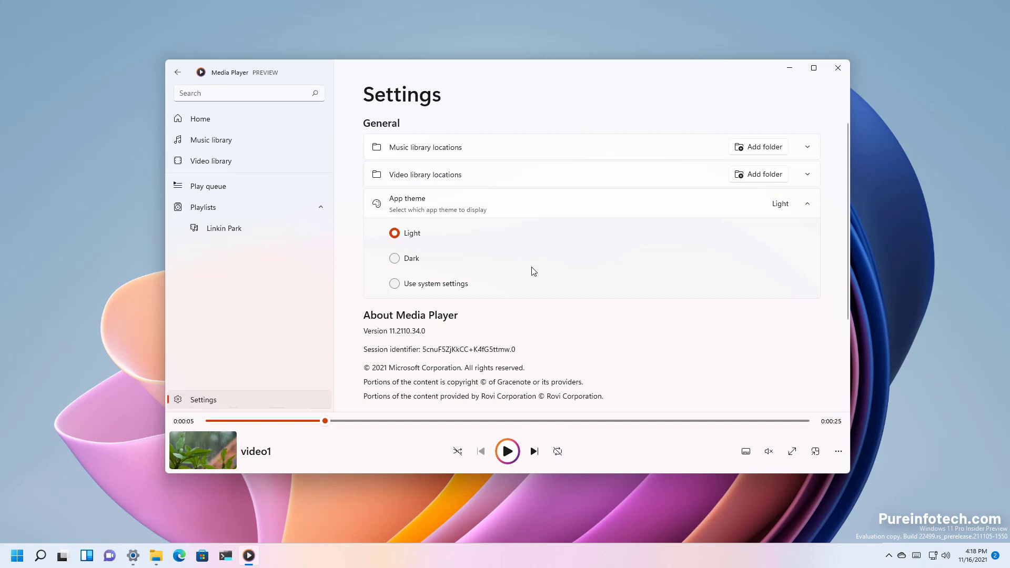
click(395, 284)
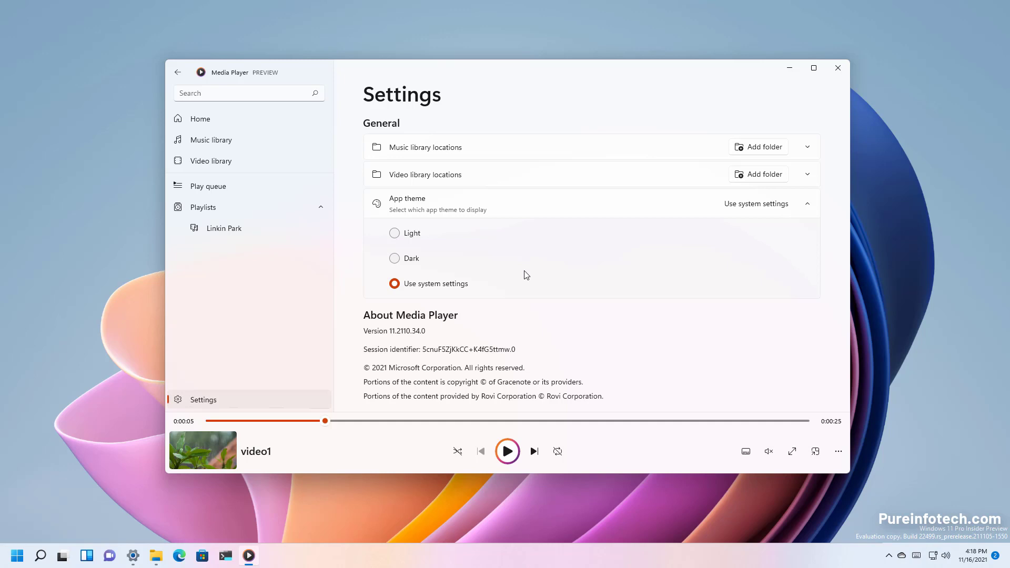
- Switch to Windows Settings, apply the dark blue desktop theme, and return to Media Player's Home page
click(133, 556)
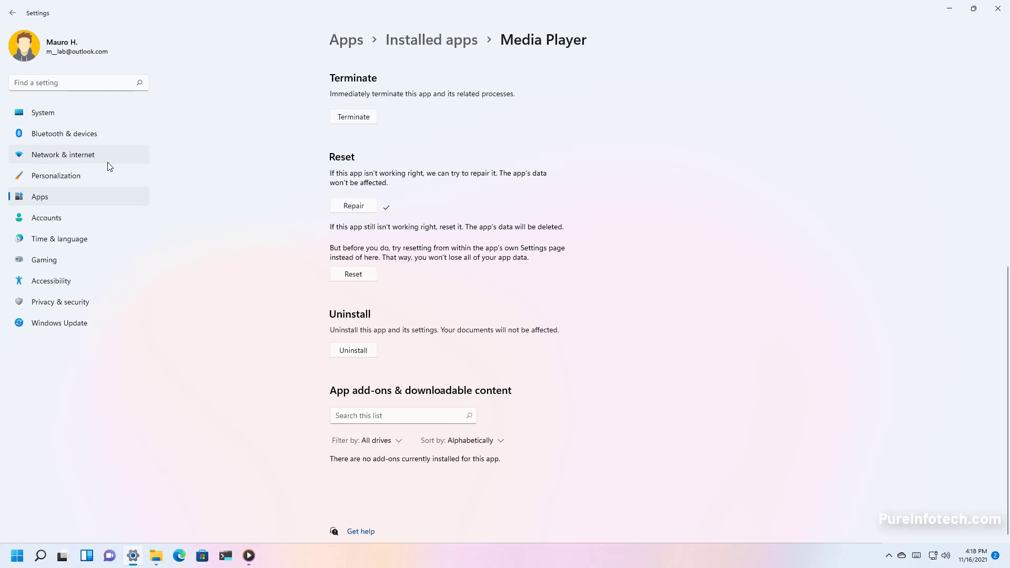
click(55, 173)
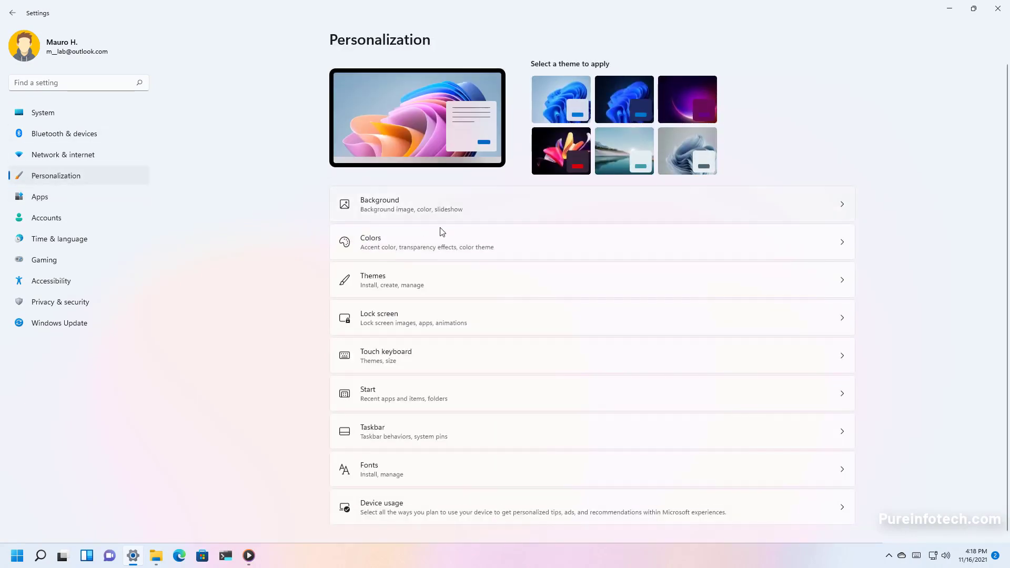
click(408, 288)
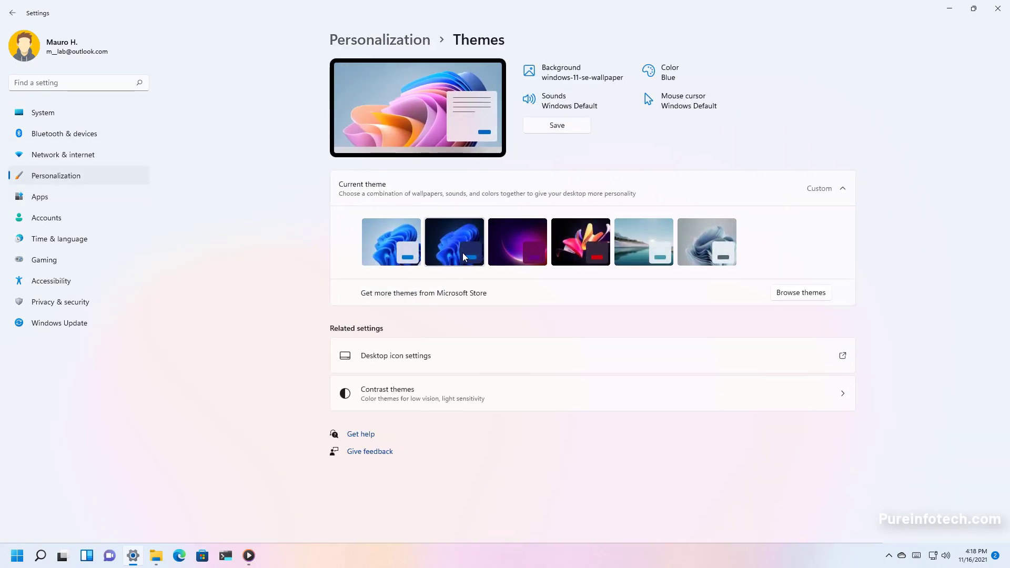
click(463, 256)
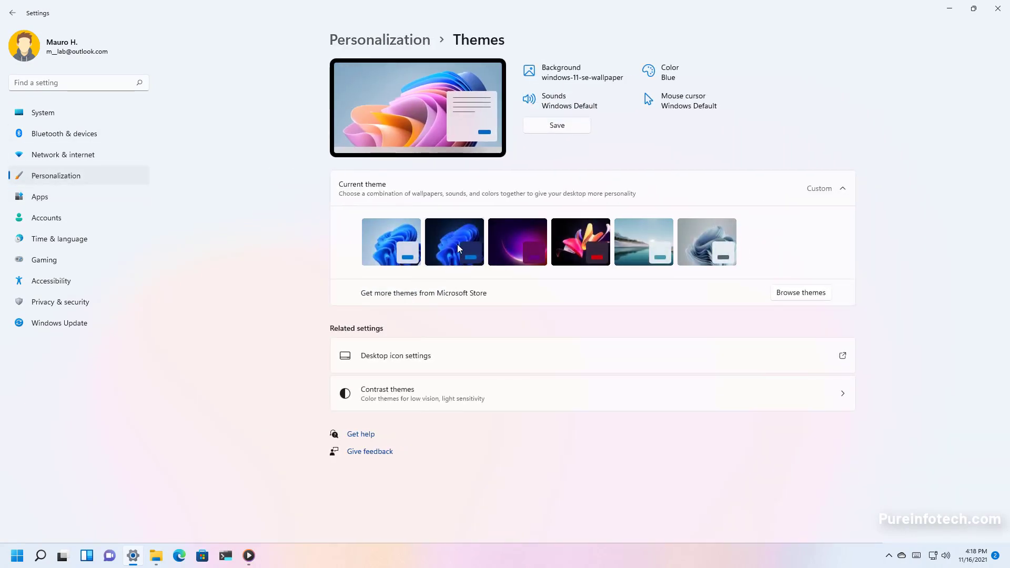
click(950, 11)
drag(548, 68, 533, 72)
click(216, 126)
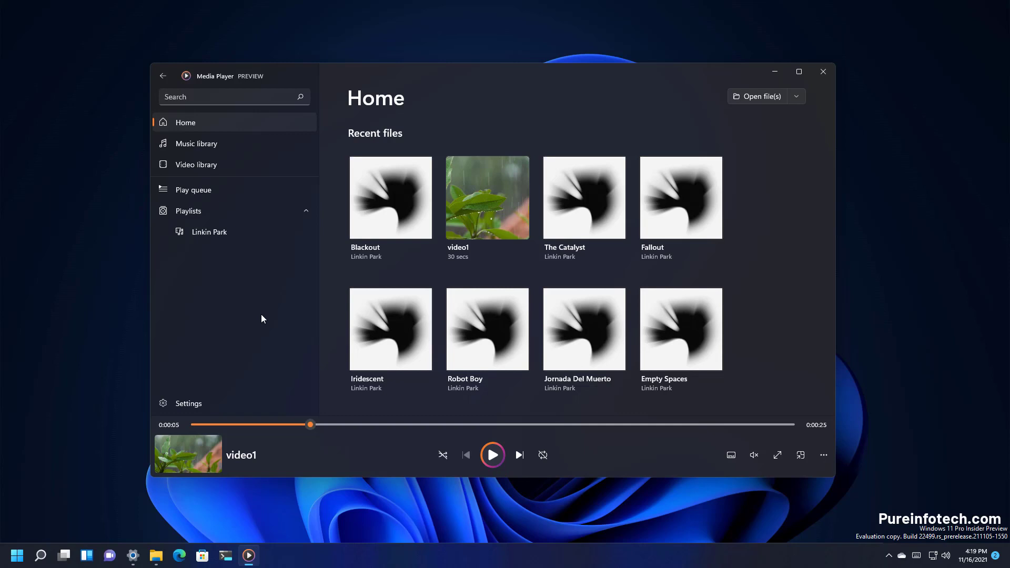
- Switch to Microsoft Store and get updates for the apps in the library
click(207, 557)
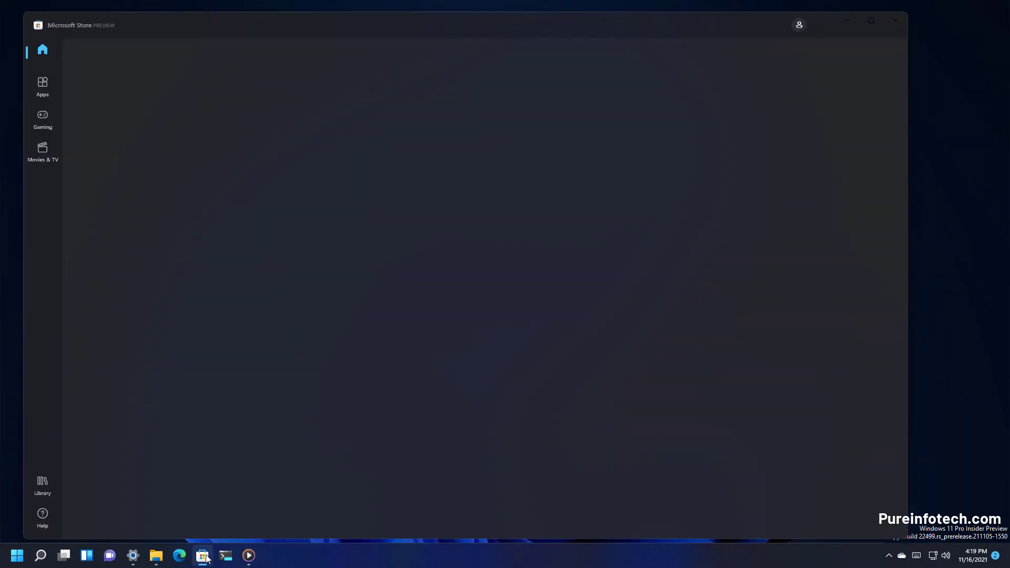
click(41, 486)
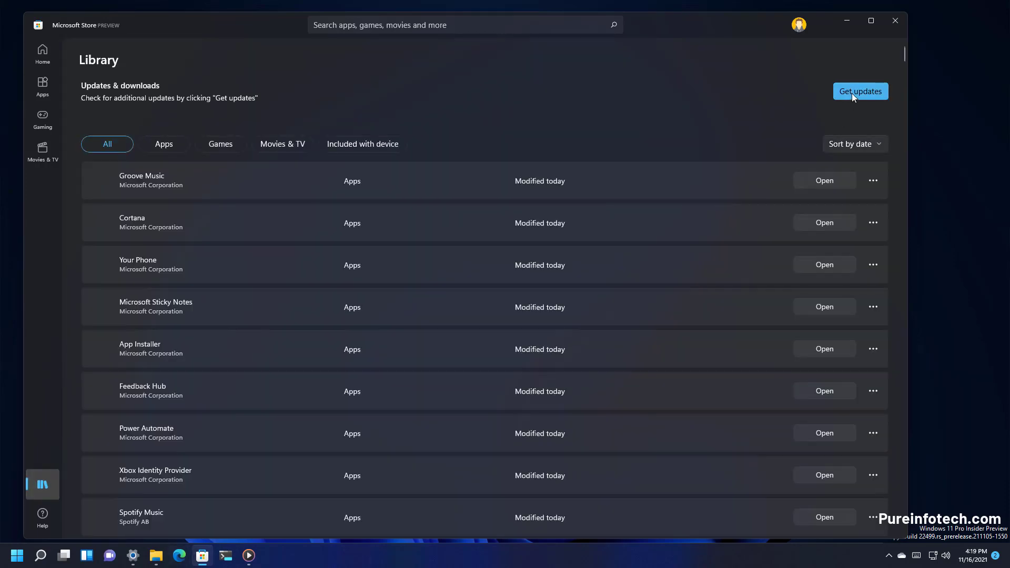
click(853, 94)
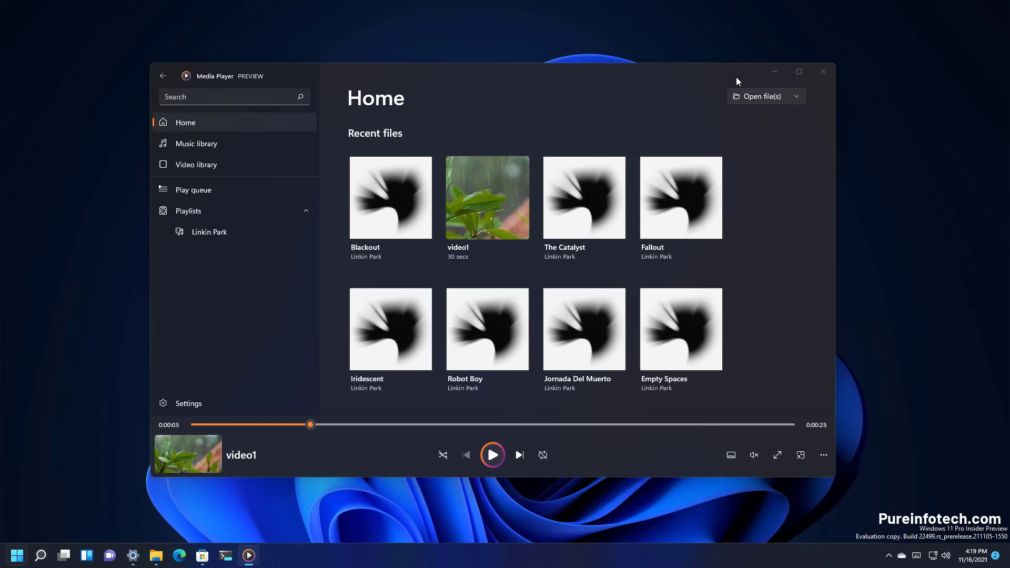
- Search Windows for "media" and clear the search text
key(super)
text(media)
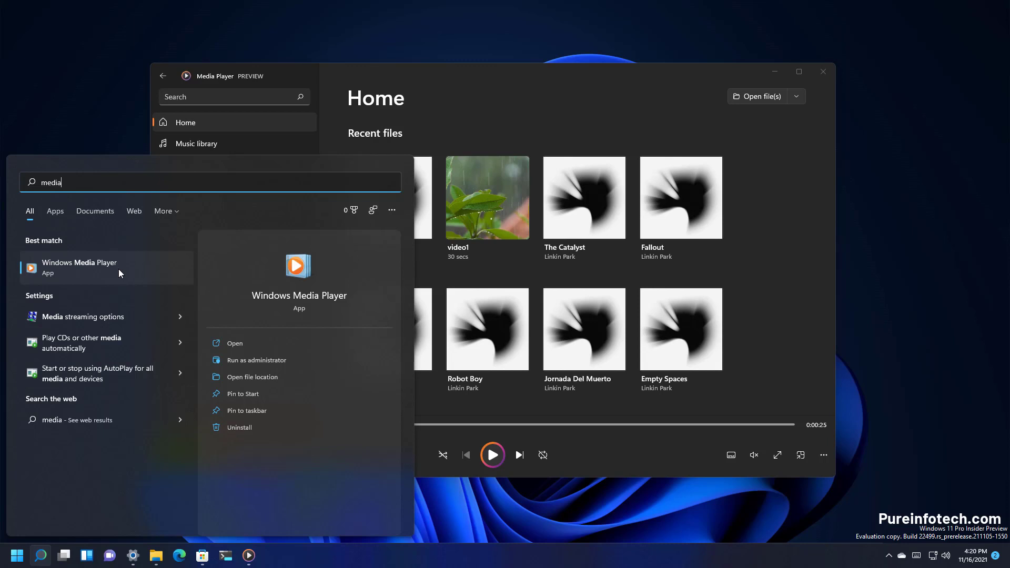
key(BackSpace)
key(BackSpace)
key(BackSpace)
key(BackSpace)
key(BackSpace)
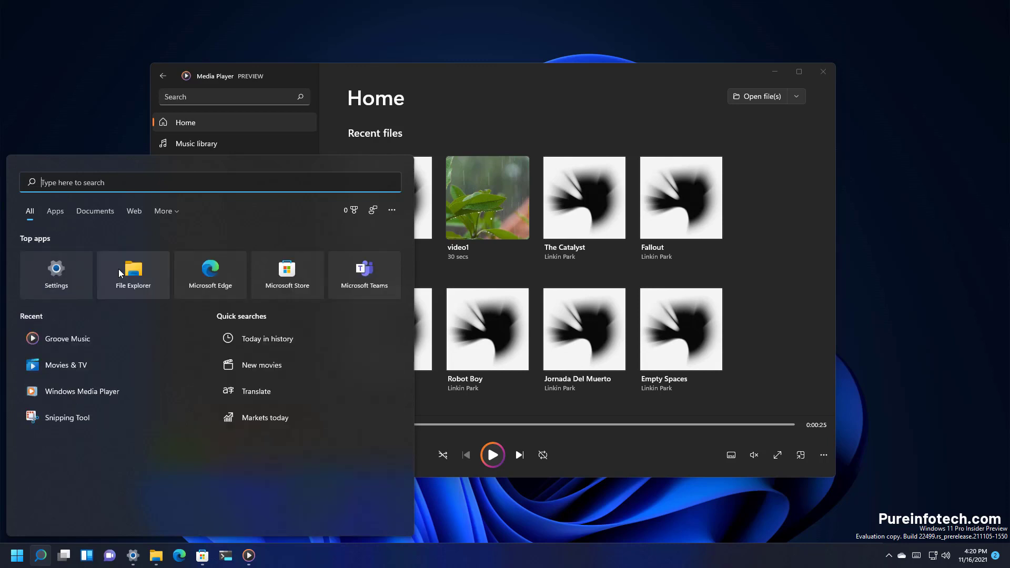
- Search Windows for "groove", open Groove Music from the results, and close the player window
text(ge)
text(oove)
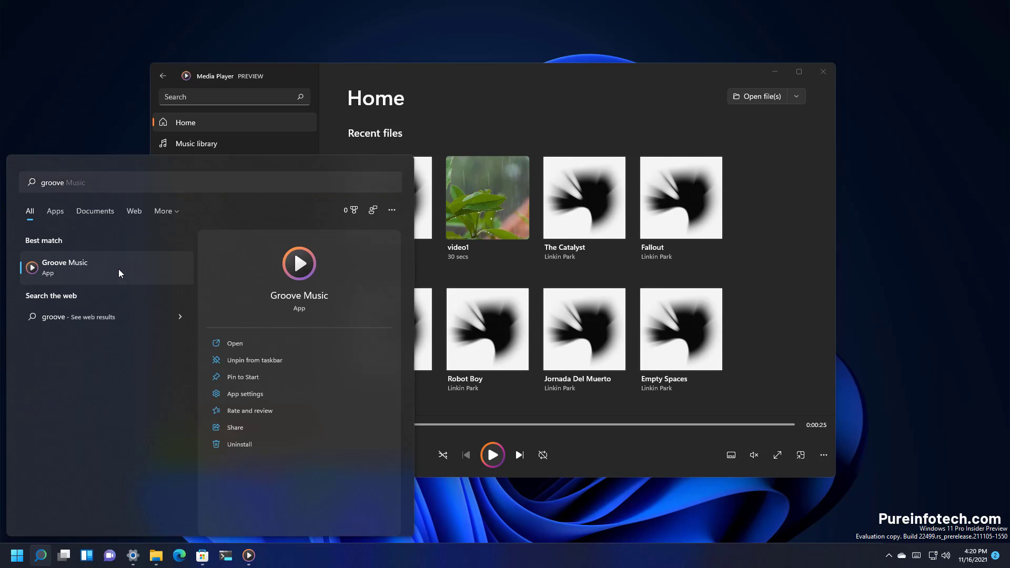
click(118, 270)
key(alt+F4)
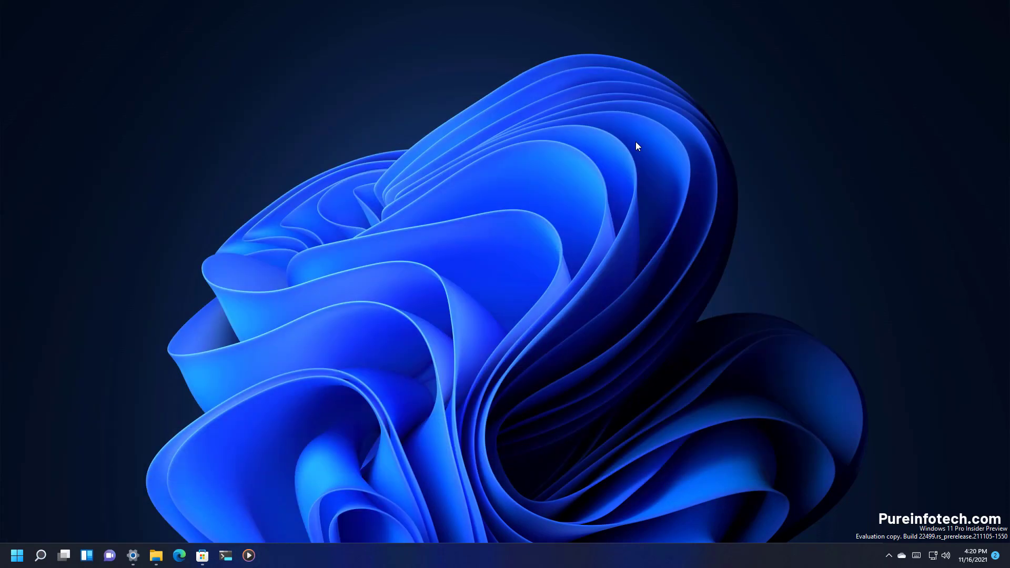
- Search Windows for "groo" and launch Groove Music
key(super)
text(groo)
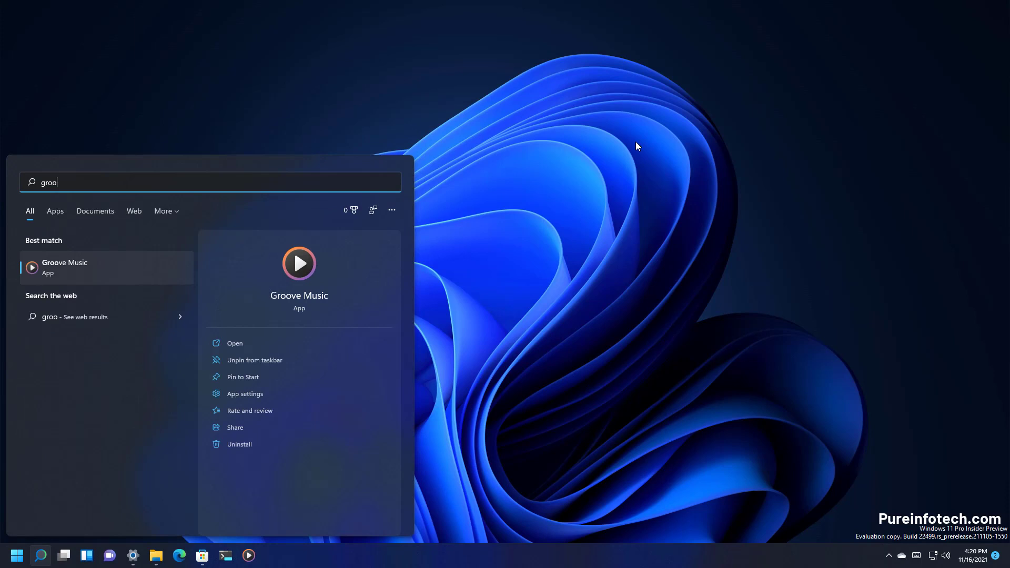
click(118, 267)
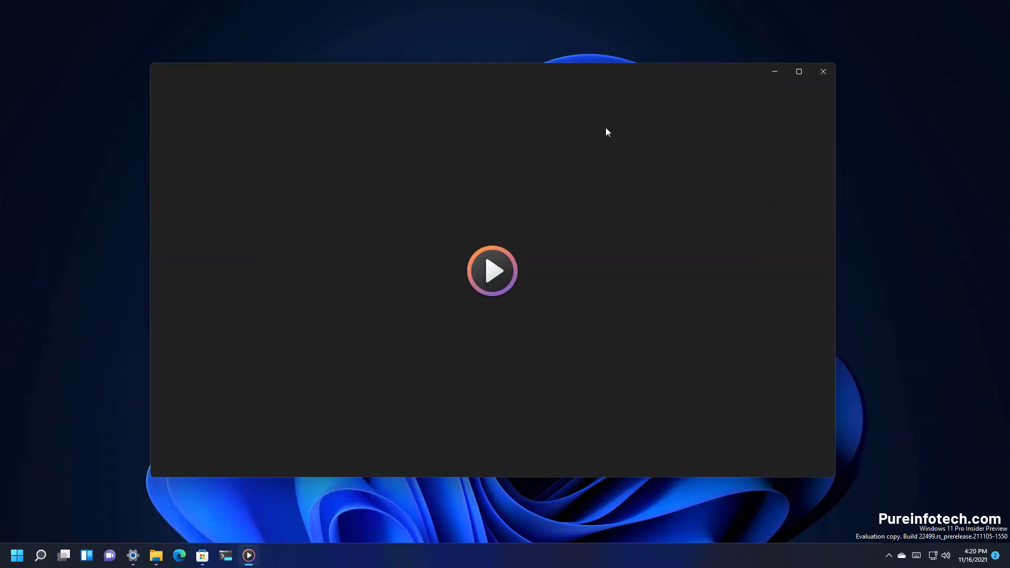